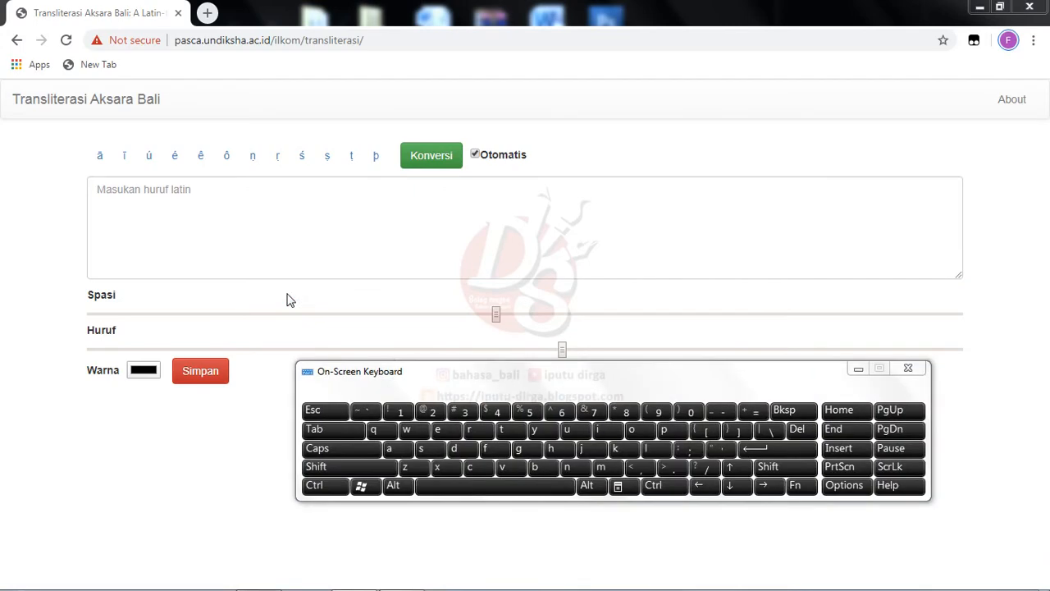
Move the On-Screen Keyboard up beside the Latin text field and activate the field, leaving only a leading space
{"action": "left_click_drag", "start_coordinate": [410, 377], "coordinate": [430, 210]}
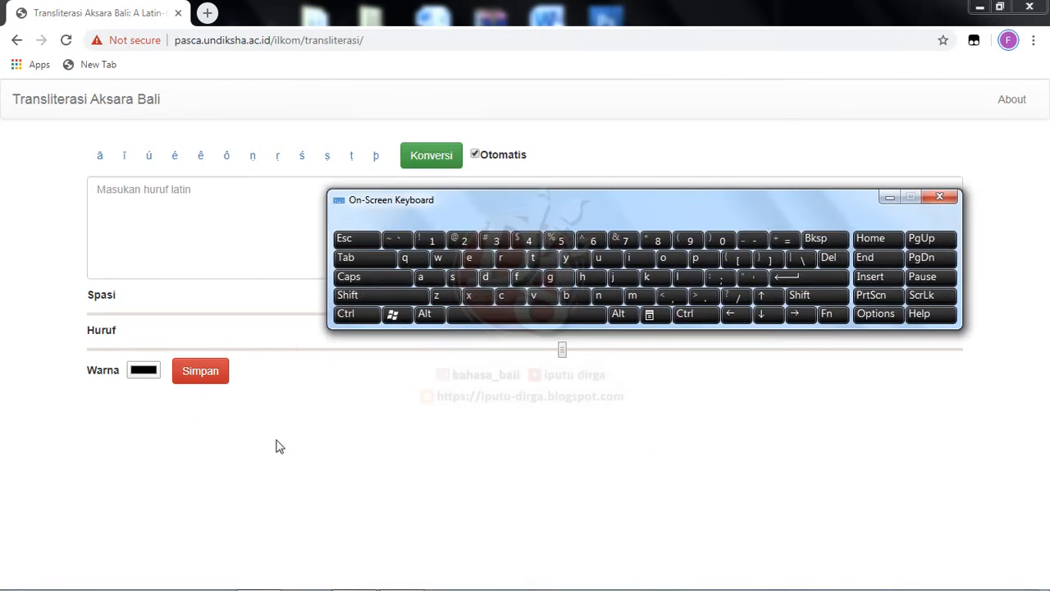
{"action": "left_click", "coordinate": [286, 230]}
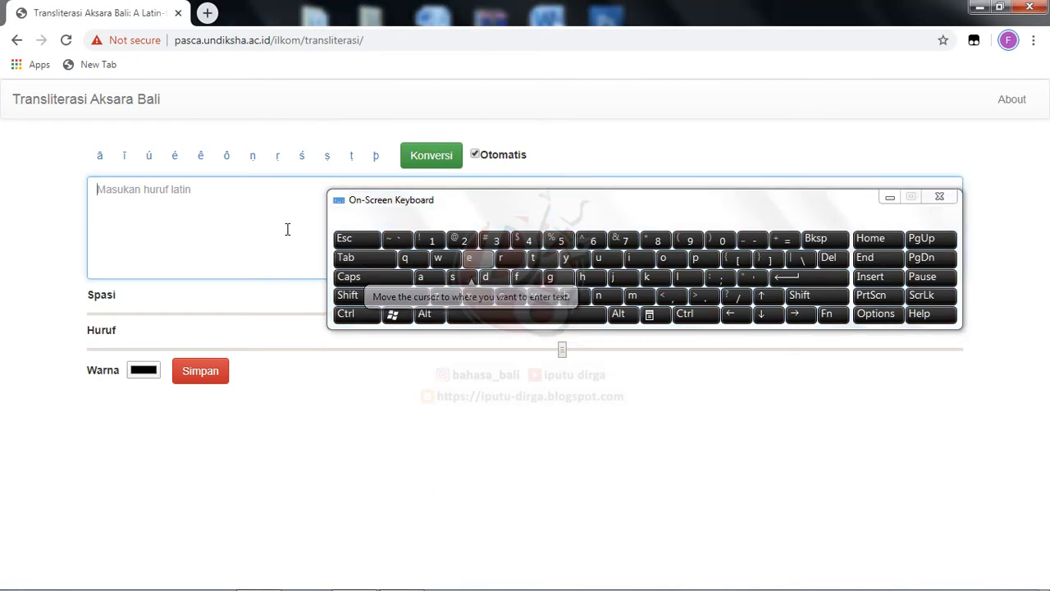
{"action": "left_click", "coordinate": [487, 257]}
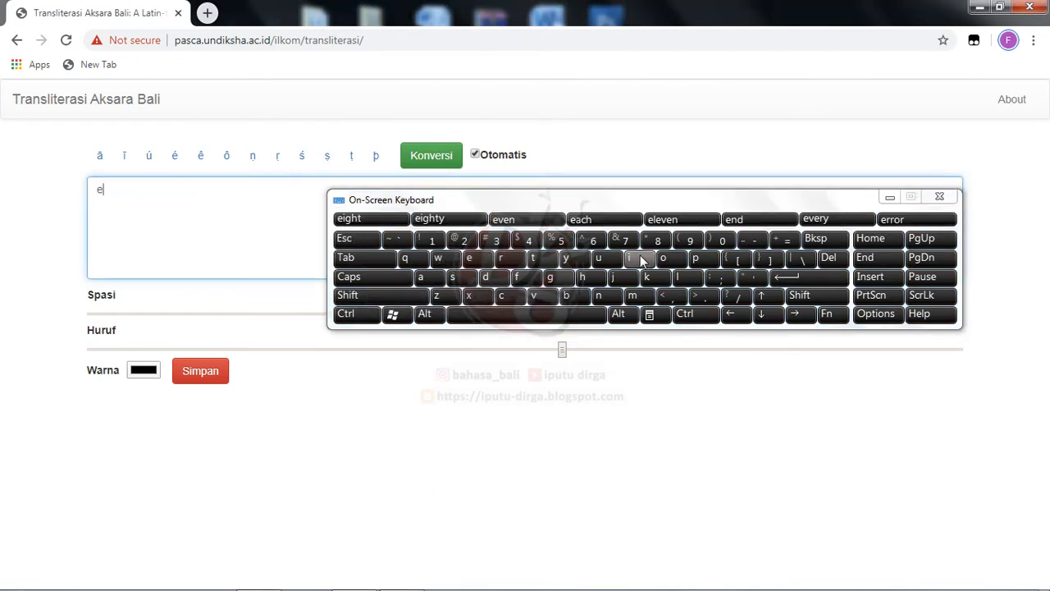
{"action": "left_click", "coordinate": [818, 244]}
{"action": "left_click", "coordinate": [525, 314]}
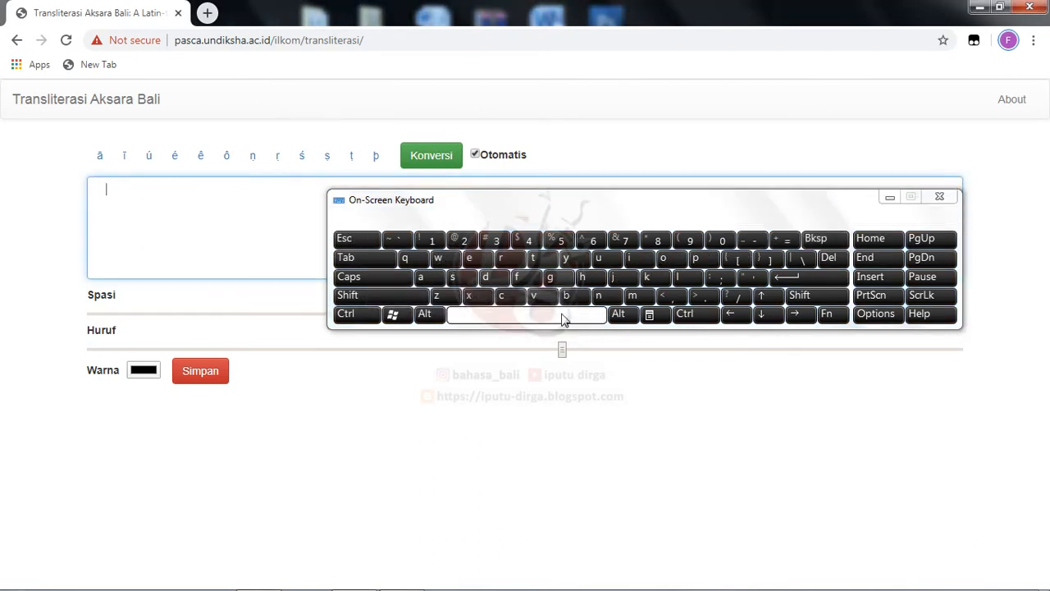
Try the plain letters "ia" in the Latin text field, and delete them again
{"action": "left_click", "coordinate": [633, 259]}
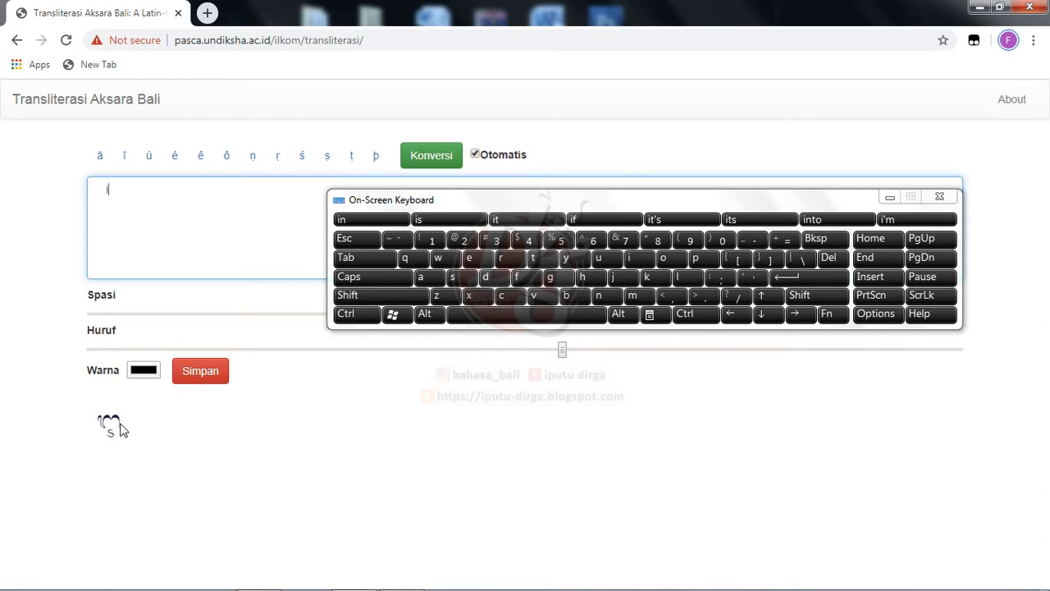
{"action": "left_click", "coordinate": [424, 280]}
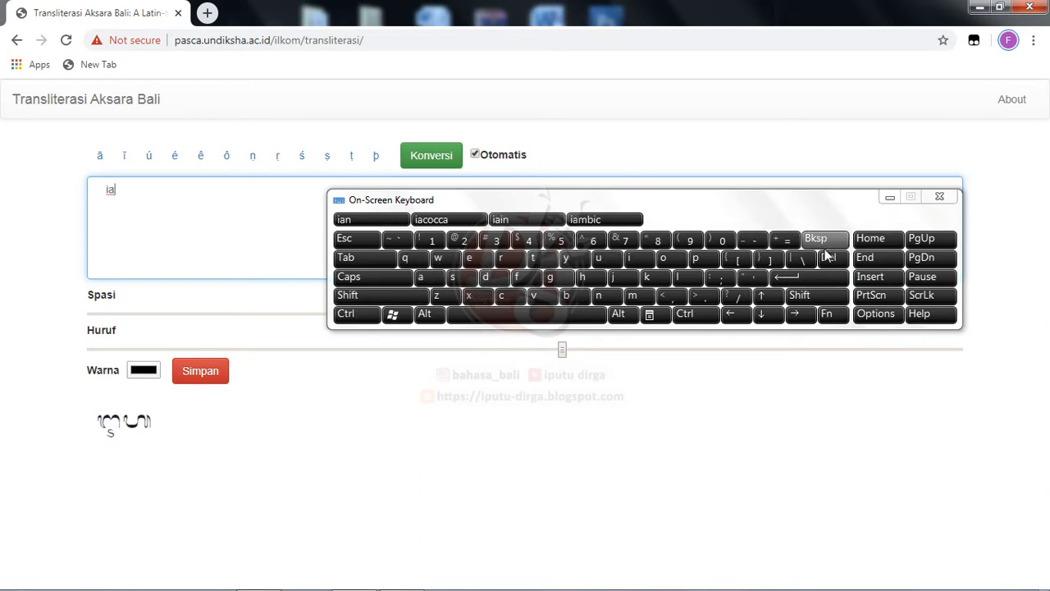
{"action": "left_click", "coordinate": [824, 240]}
{"action": "left_click", "coordinate": [824, 240]}
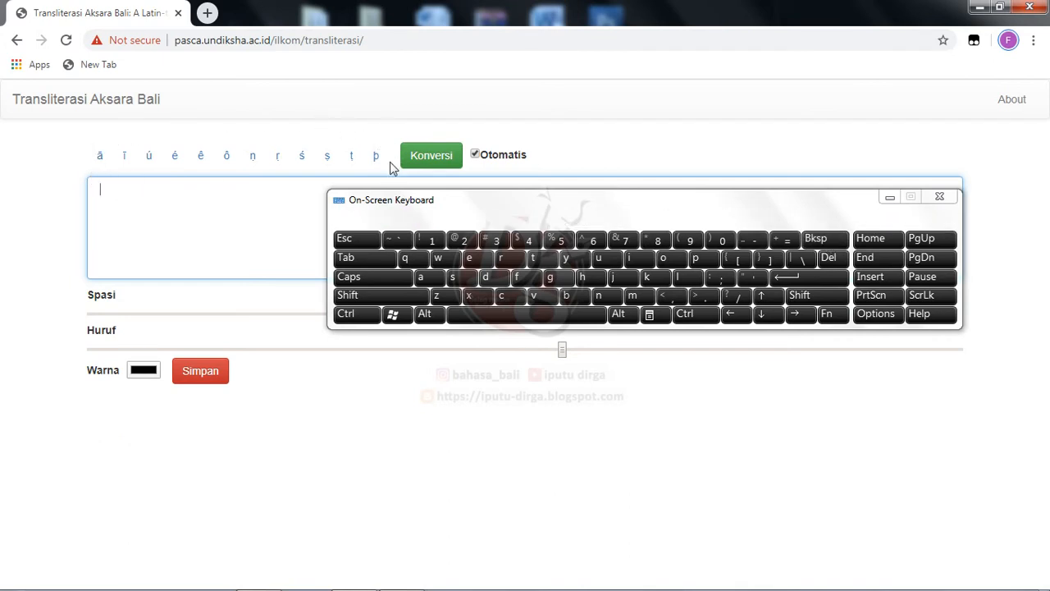
Insert the special vowels ā, ī, ú, é and ê into the Latin text field to convert them to Balinese script
{"action": "left_click", "coordinate": [101, 157]}
{"action": "left_click", "coordinate": [119, 159]}
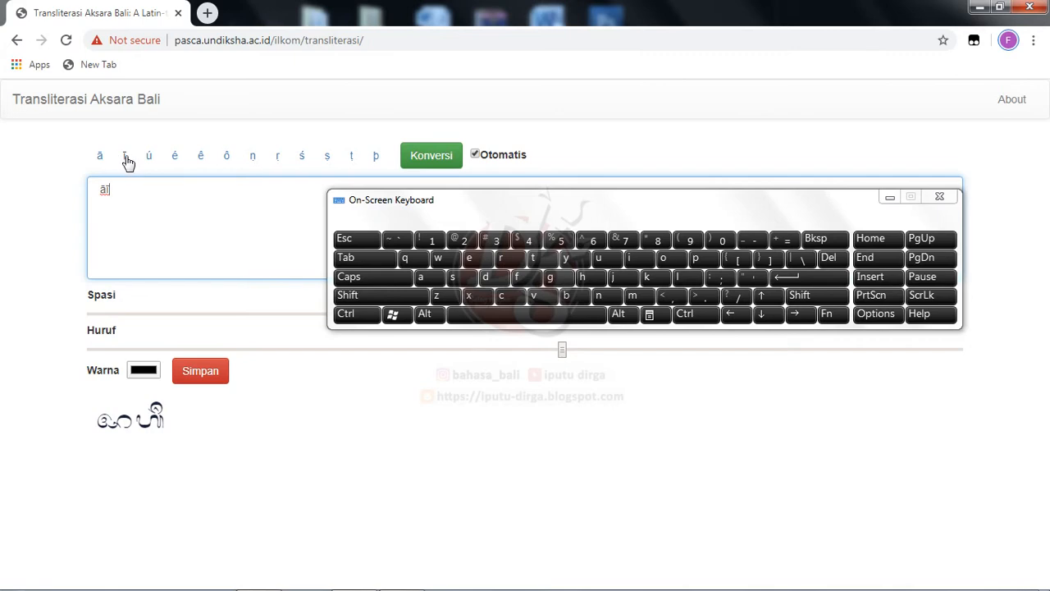
{"action": "left_click", "coordinate": [152, 158]}
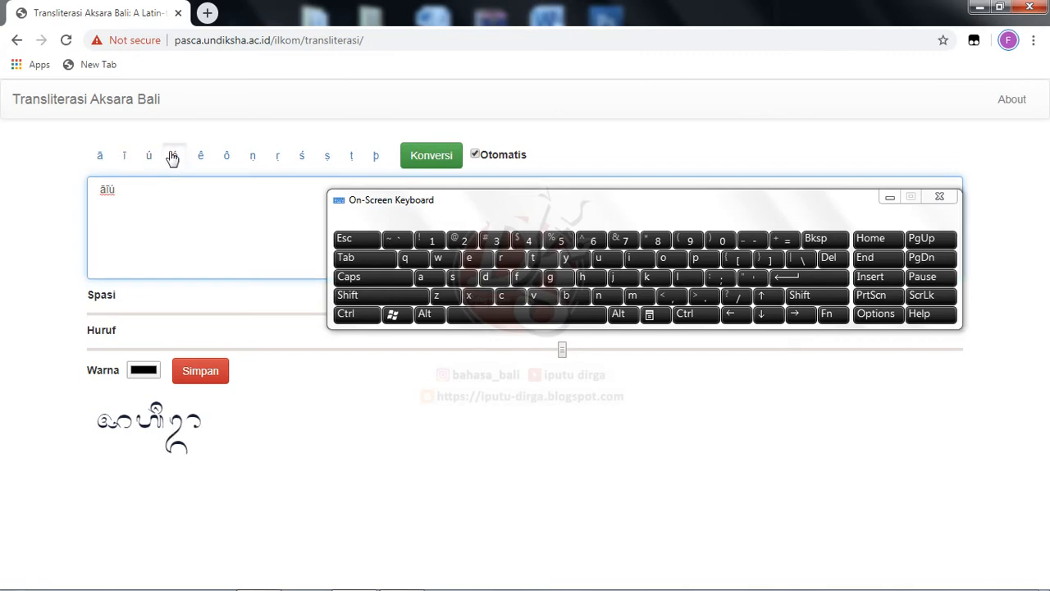
{"action": "left_click", "coordinate": [173, 157]}
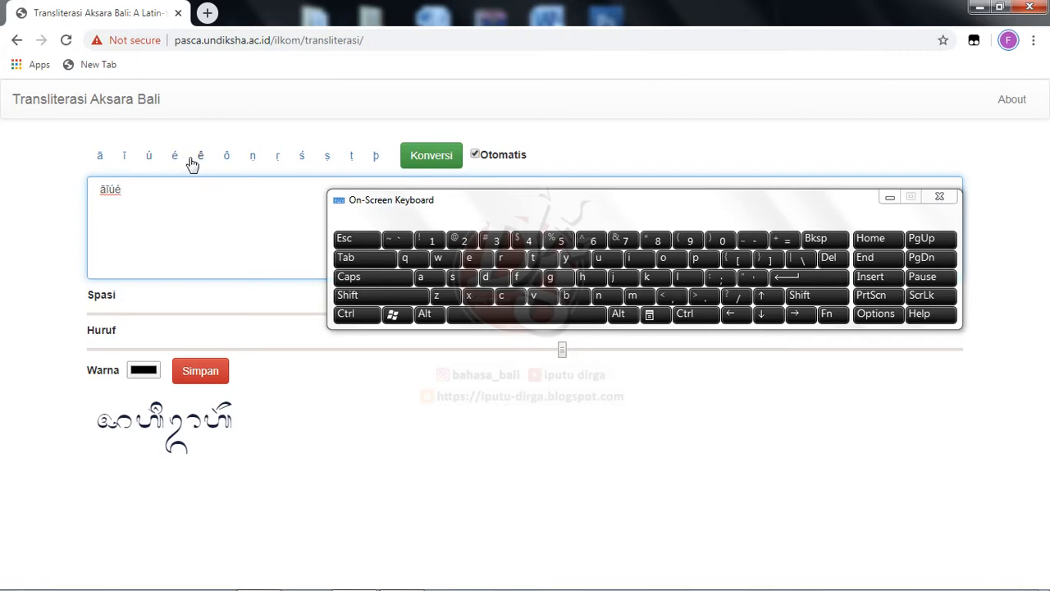
{"action": "left_click", "coordinate": [194, 163]}
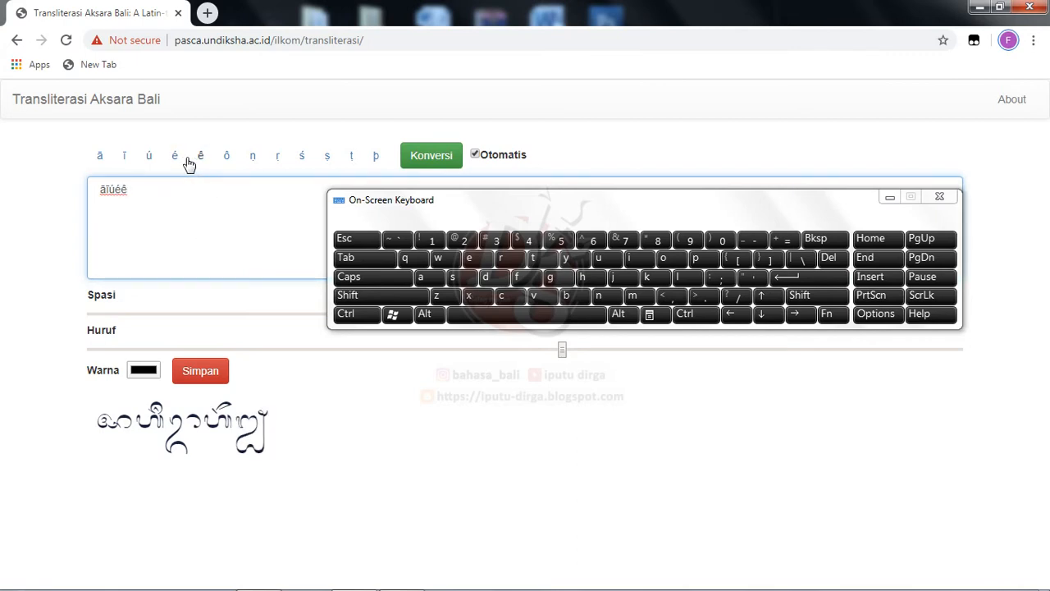
Append a plain "e" to the special vowels for comparison, and clear the whole Latin text field
{"action": "left_click", "coordinate": [480, 259]}
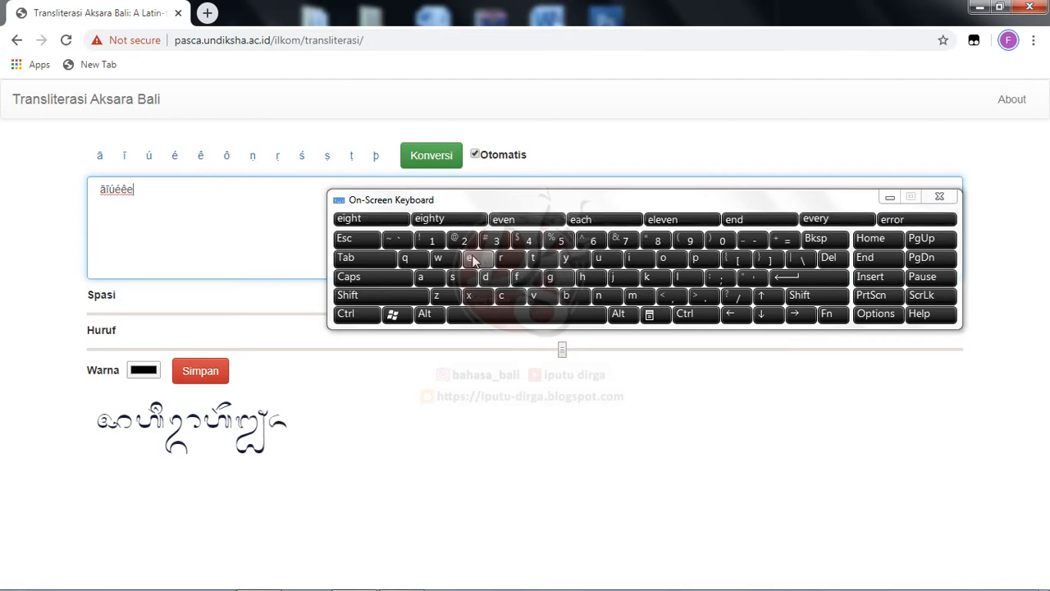
{"action": "left_click", "coordinate": [809, 240]}
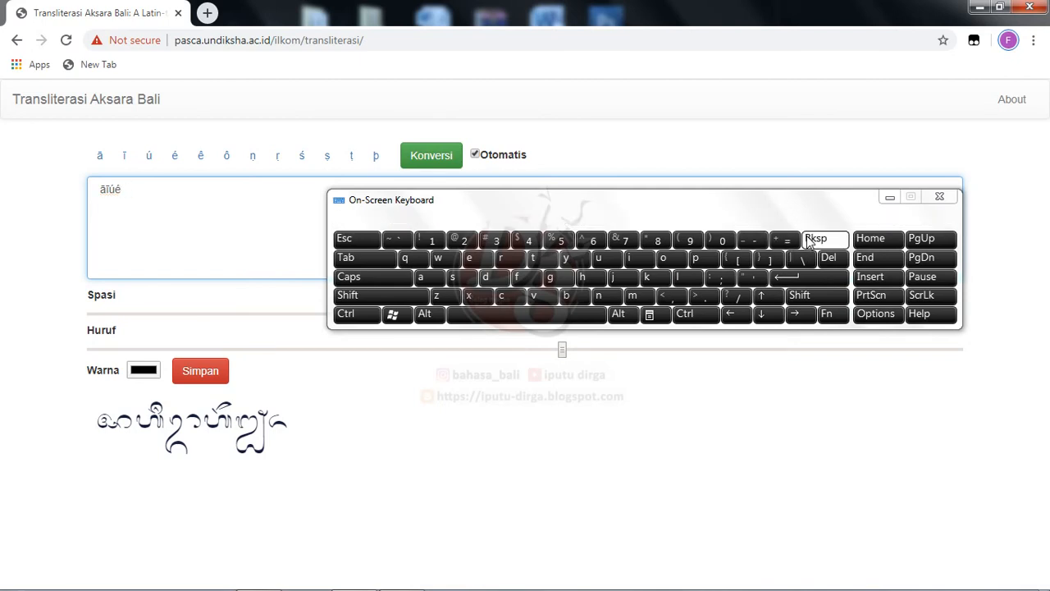
{"action": "left_click", "coordinate": [809, 239]}
{"action": "left_click", "coordinate": [808, 240]}
{"action": "left_click", "coordinate": [809, 240]}
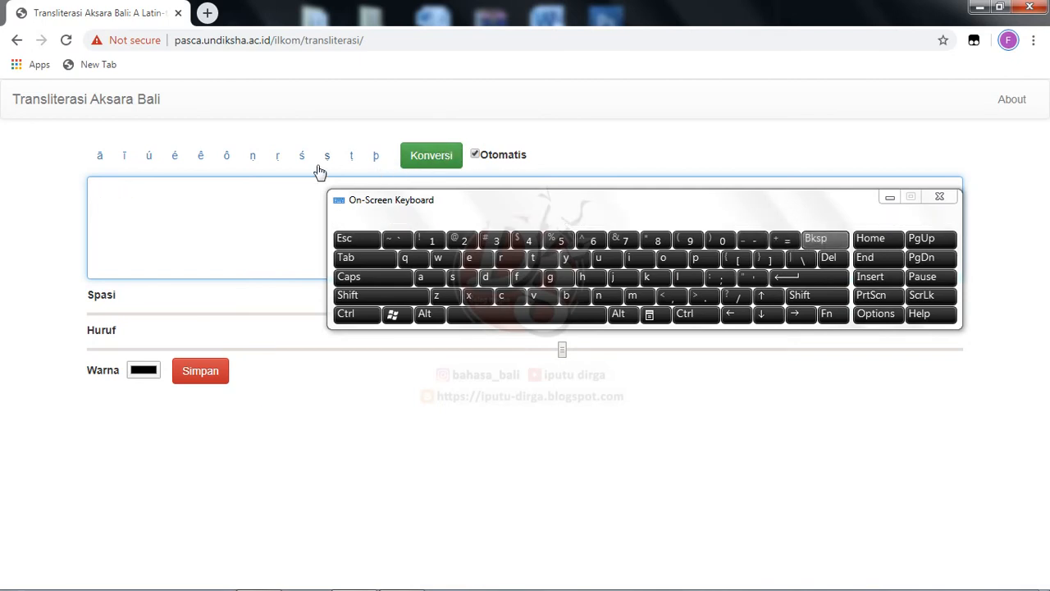
Insert the special characters ṛ, ṇ, ś, ṣ, ṭ and þ into the Latin text field
{"action": "left_click", "coordinate": [279, 158]}
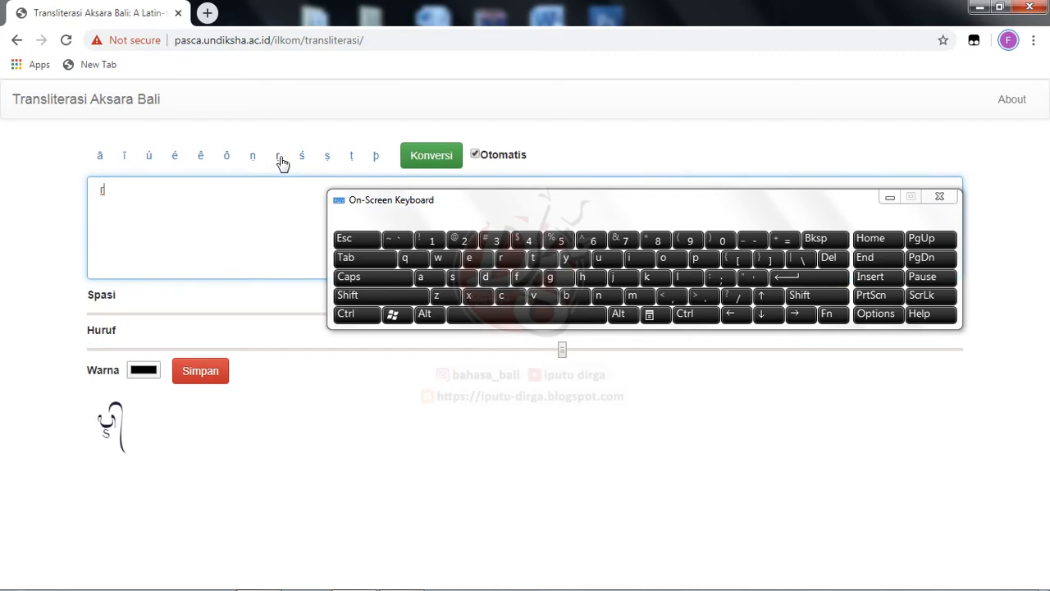
{"action": "left_click", "coordinate": [254, 158]}
{"action": "left_click", "coordinate": [302, 164]}
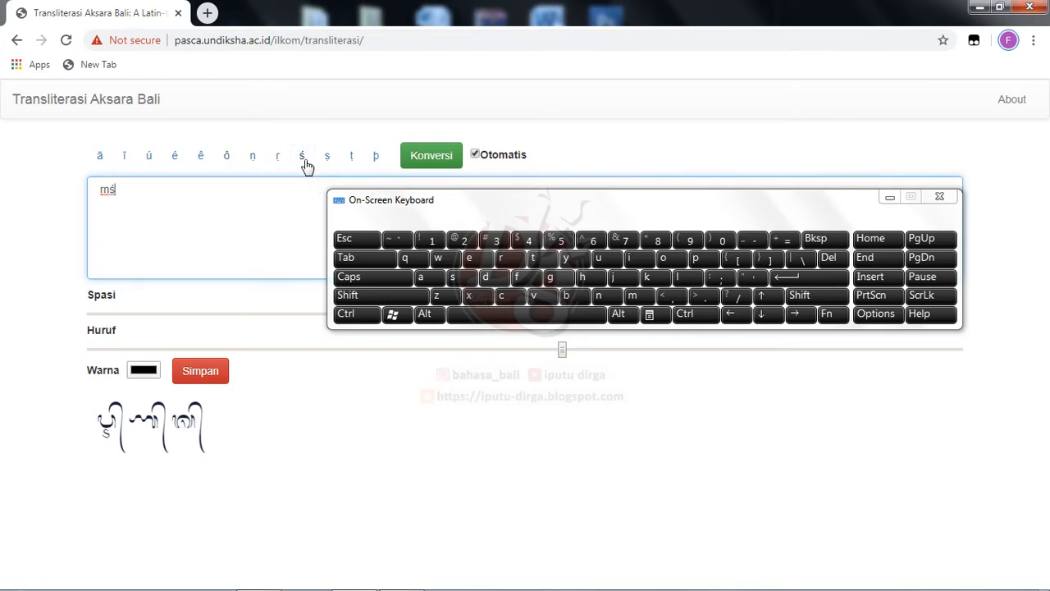
{"action": "left_click", "coordinate": [333, 164]}
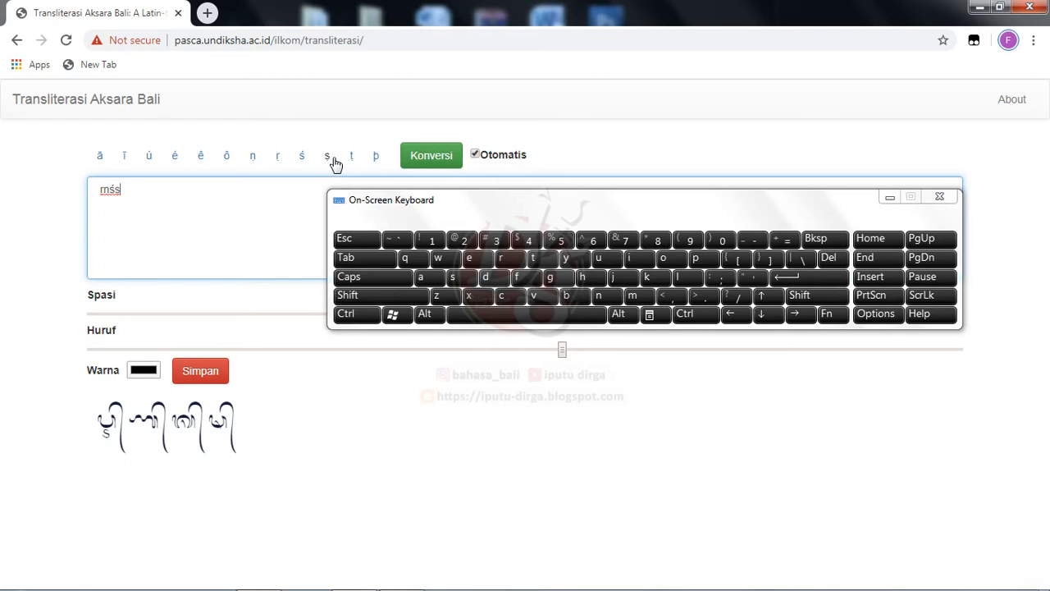
{"action": "left_click", "coordinate": [351, 163]}
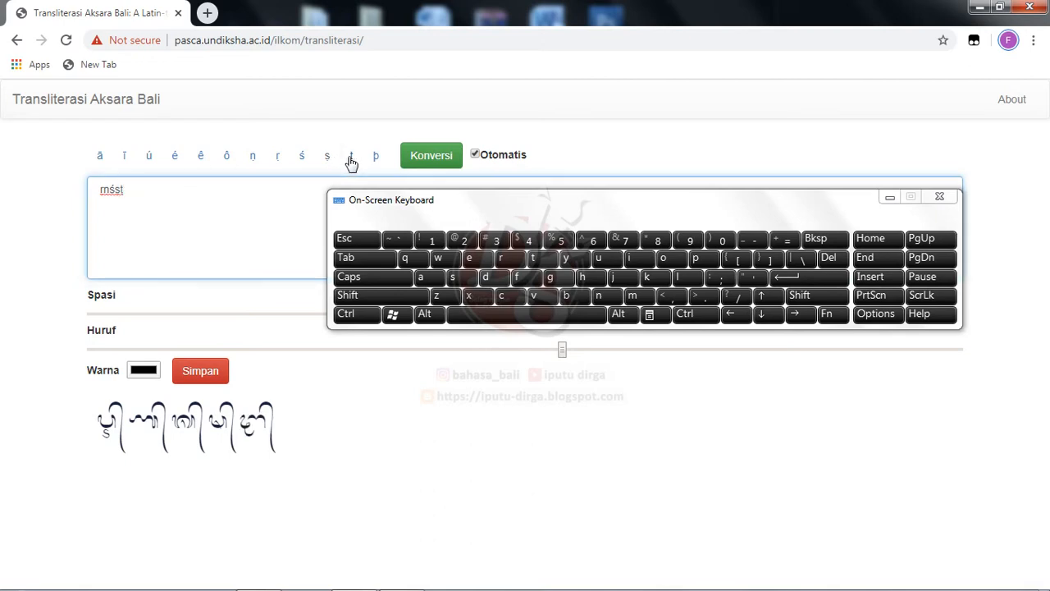
{"action": "left_click", "coordinate": [376, 158]}
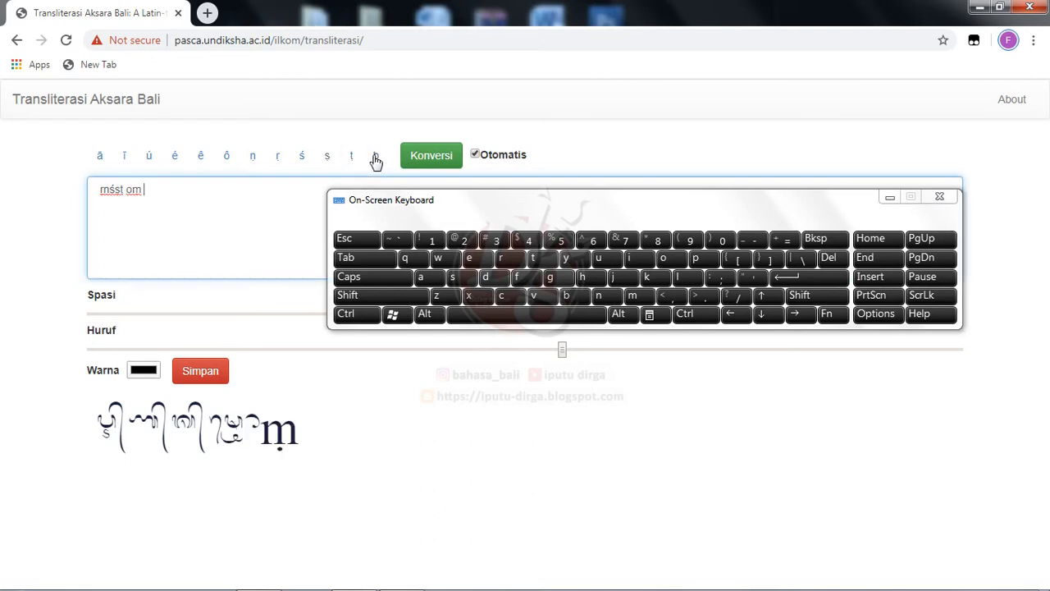
Delete the inserted special consonants and insert the þ character on its own to produce the om symbol
{"action": "left_click", "coordinate": [826, 240]}
{"action": "left_click", "coordinate": [827, 240]}
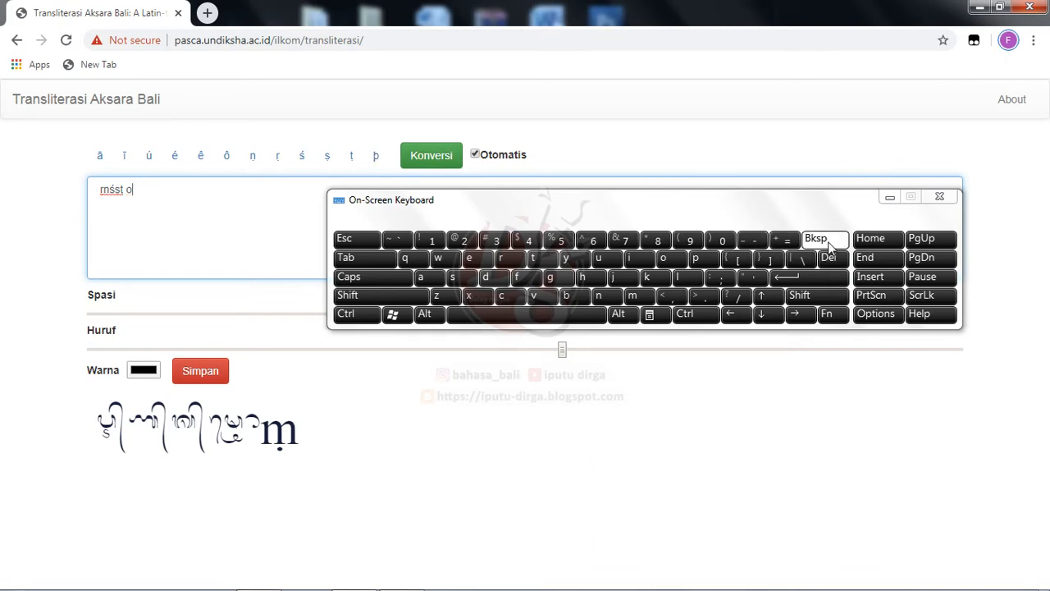
{"action": "left_click", "coordinate": [829, 244]}
{"action": "left_click", "coordinate": [827, 240]}
{"action": "left_click", "coordinate": [827, 241]}
{"action": "left_click", "coordinate": [827, 241]}
{"action": "left_click", "coordinate": [827, 240]}
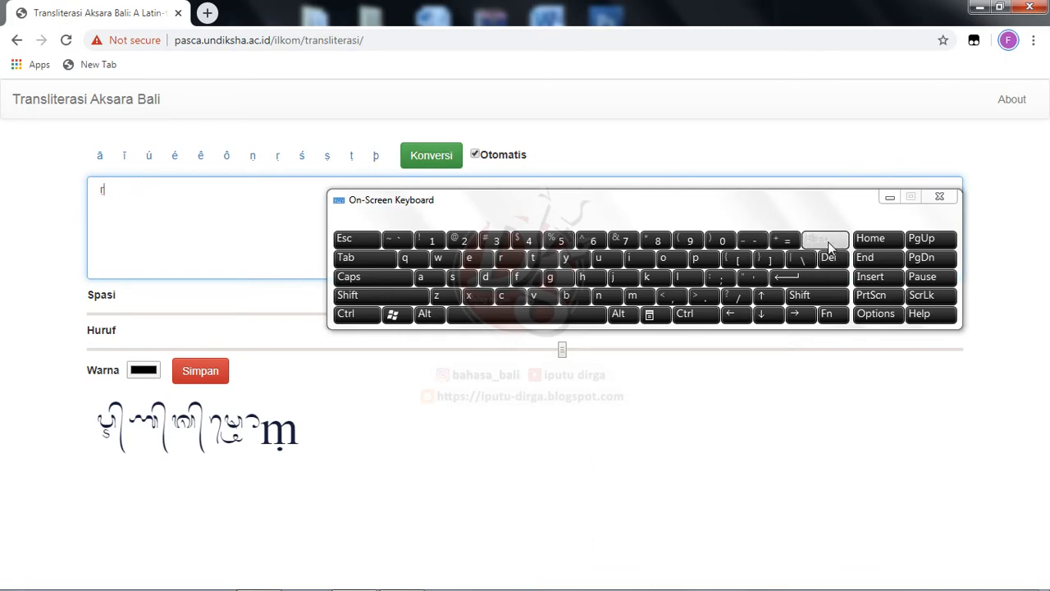
{"action": "left_click", "coordinate": [375, 160]}
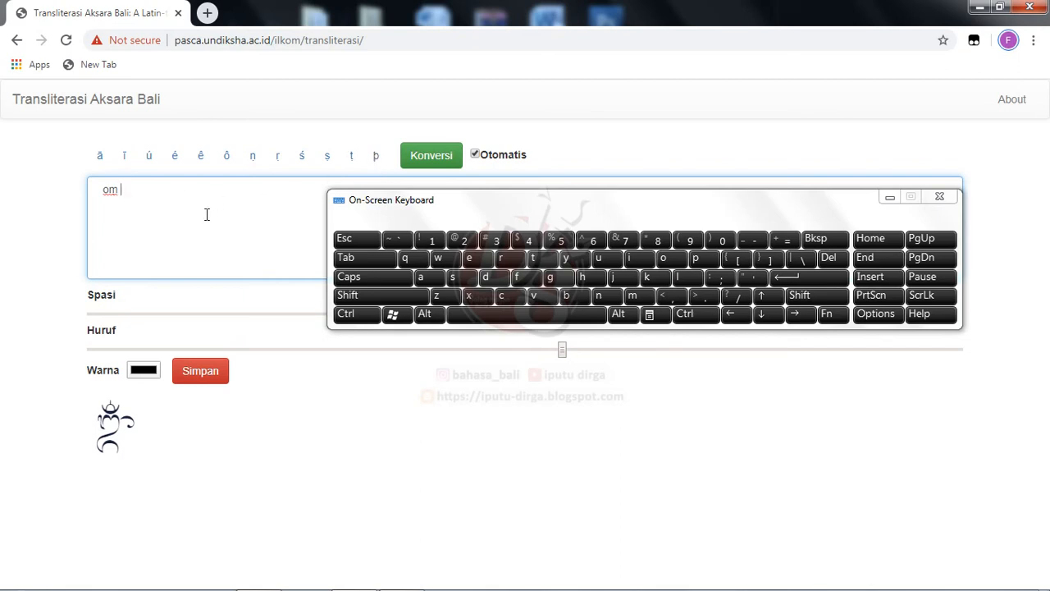
Shift the On-Screen Keyboard further away from the entered text and delete "om" from the Latin text field
{"action": "left_click_drag", "start_coordinate": [417, 206], "coordinate": [456, 205]}
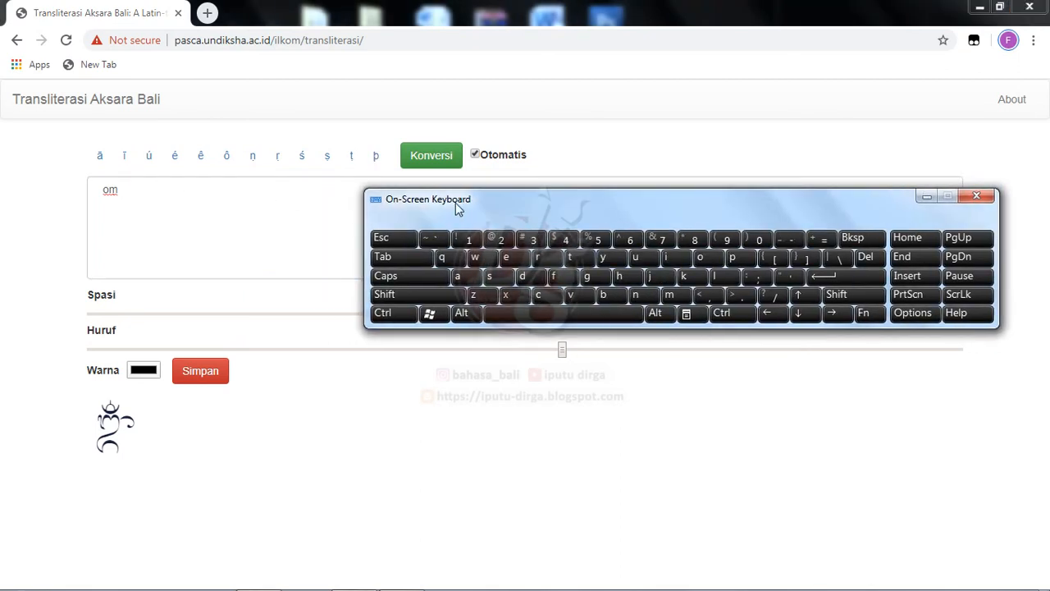
{"action": "left_click", "coordinate": [328, 206]}
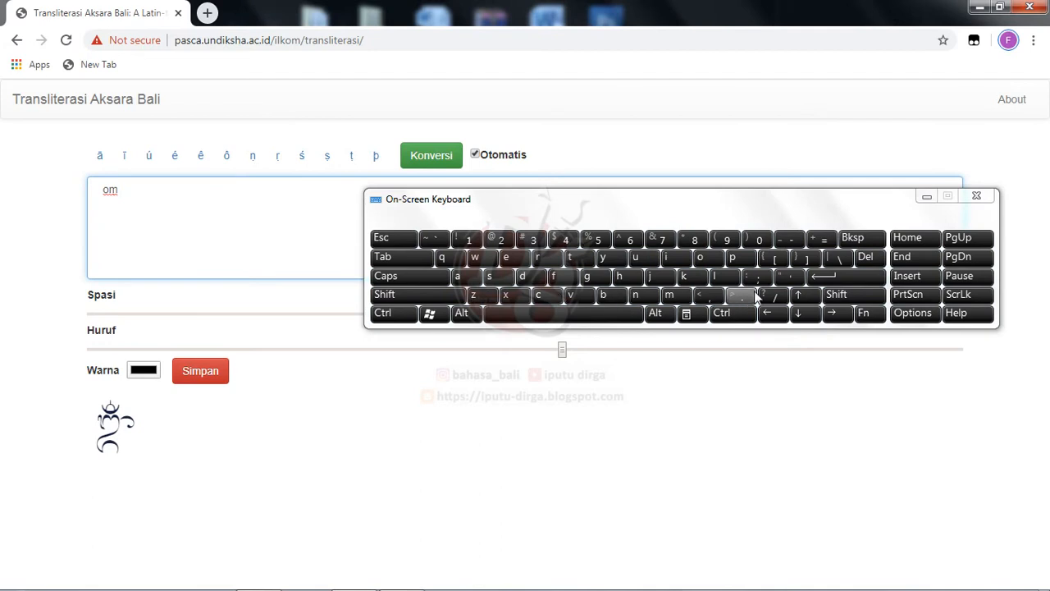
{"action": "left_click", "coordinate": [851, 242]}
{"action": "left_click", "coordinate": [852, 243]}
{"action": "left_click", "coordinate": [851, 243]}
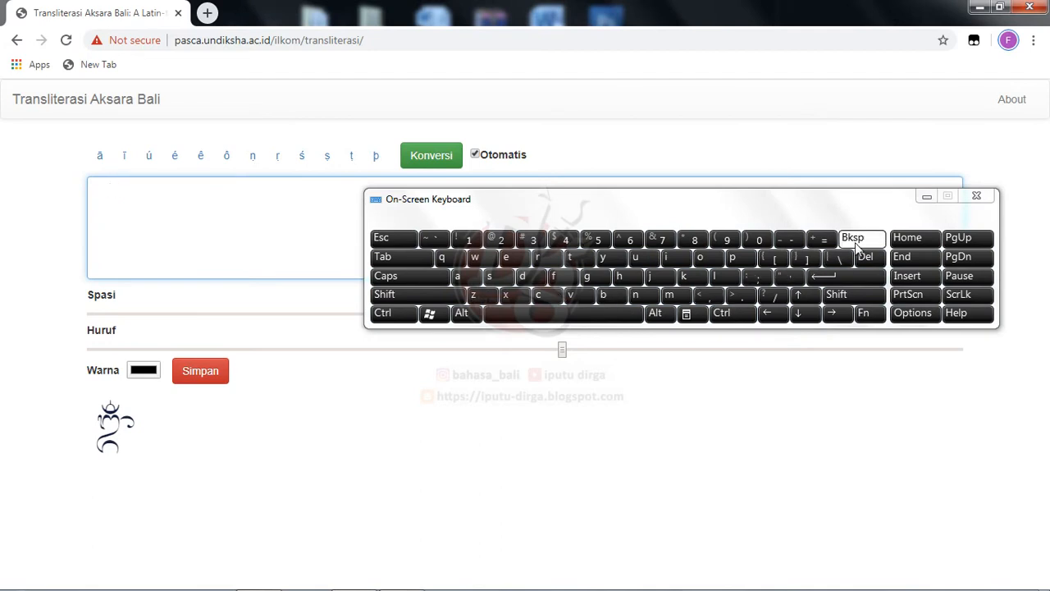
Enter the word "bahasa" in the Latin text field
{"action": "left_click", "coordinate": [607, 296]}
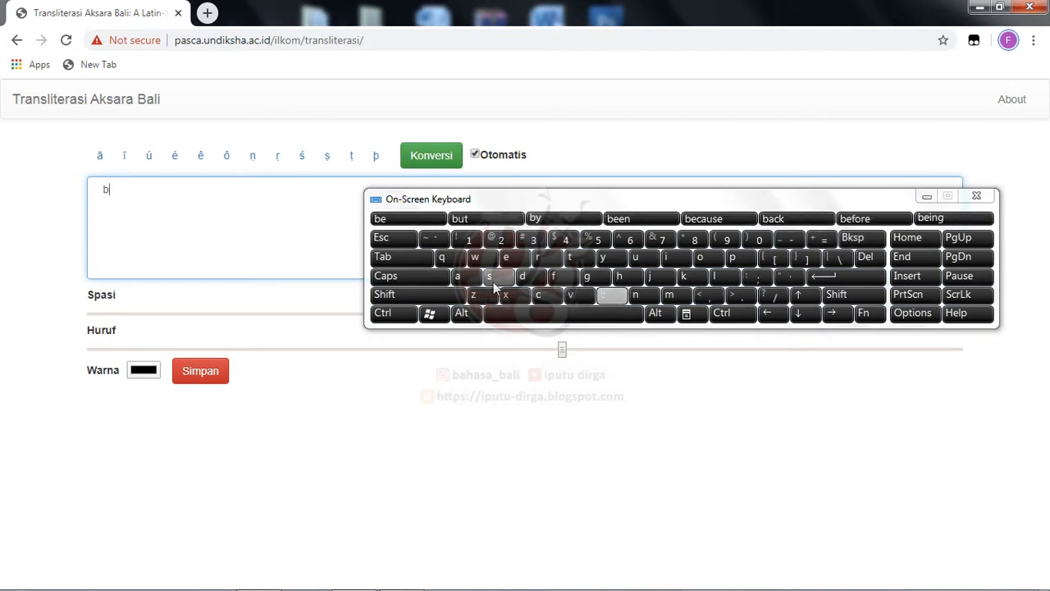
{"action": "left_click", "coordinate": [466, 279]}
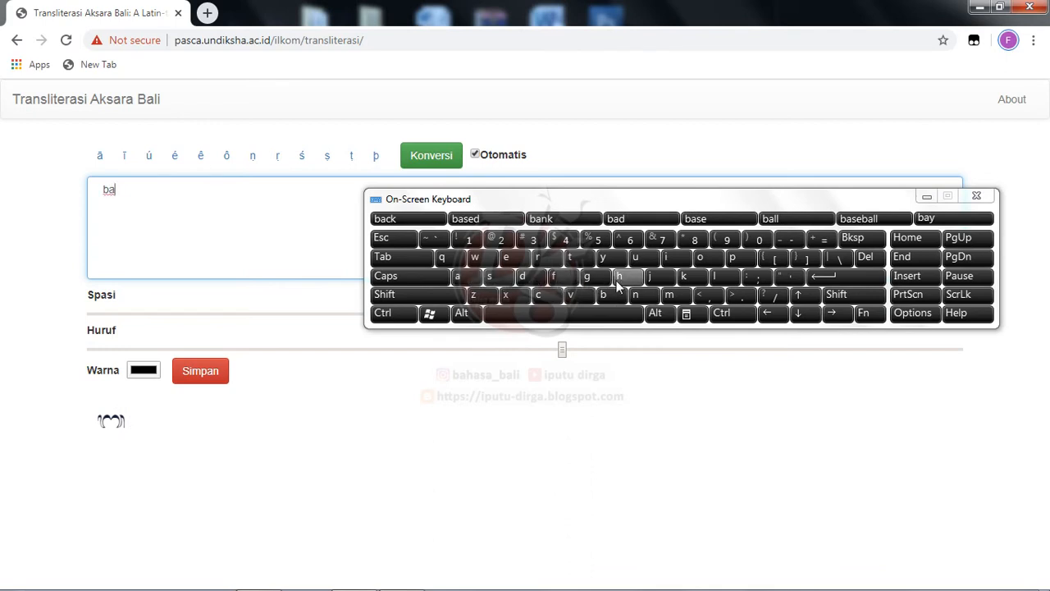
{"action": "left_click", "coordinate": [623, 278]}
{"action": "left_click", "coordinate": [464, 279]}
{"action": "left_click", "coordinate": [490, 277]}
{"action": "left_click", "coordinate": [464, 279]}
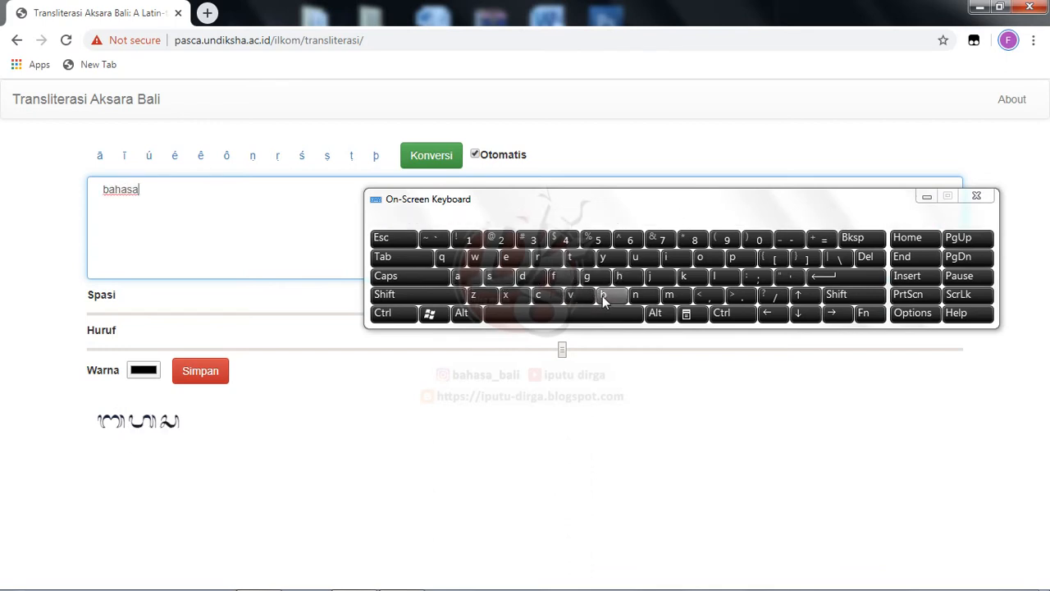
Append "bali" without a space, followed by a period, so the Latin text reads "bahasabali."
{"action": "left_click", "coordinate": [603, 297]}
{"action": "left_click", "coordinate": [465, 279]}
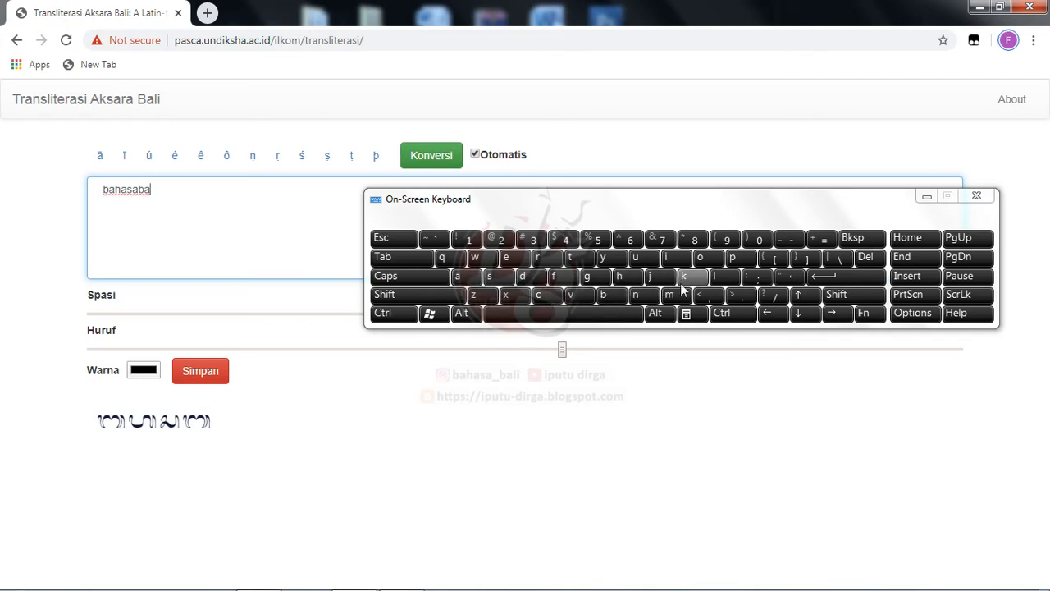
{"action": "left_click", "coordinate": [715, 276]}
{"action": "left_click", "coordinate": [676, 259]}
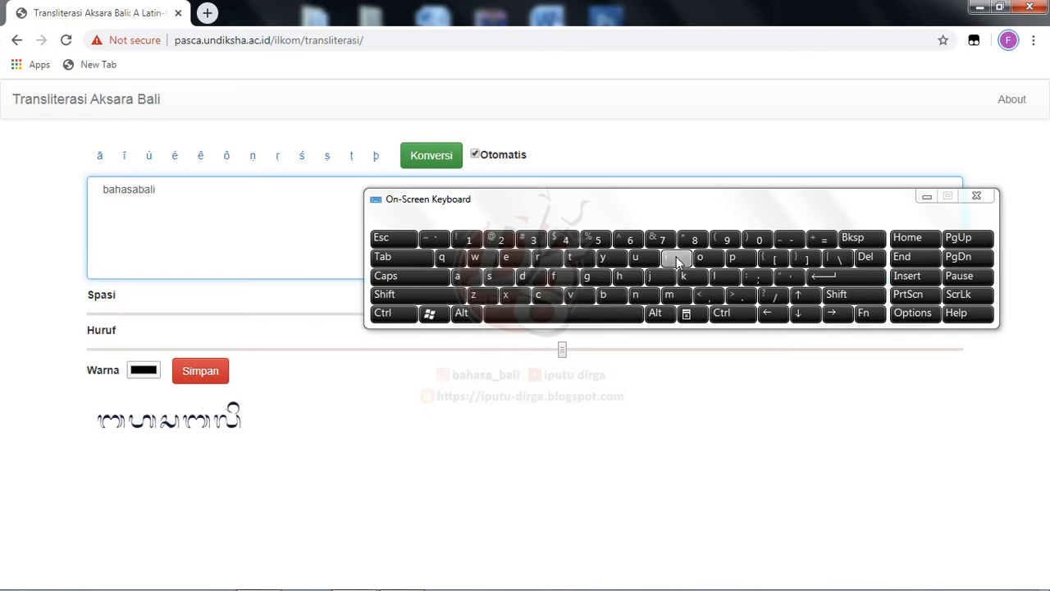
{"action": "left_click", "coordinate": [740, 297]}
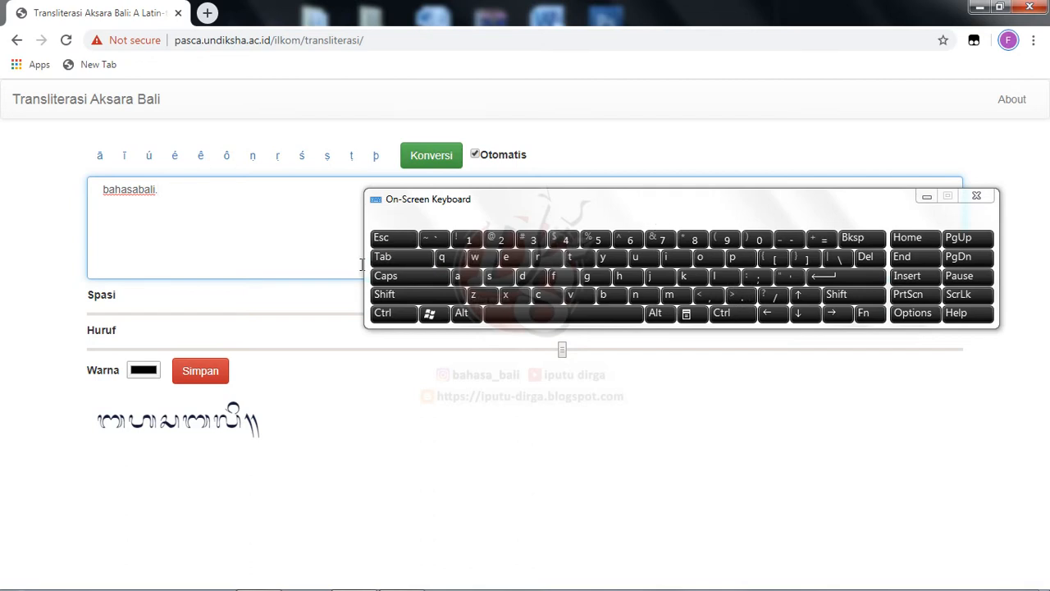
Clear the Latin text field and enter the word "banjar" for transliteration
{"action": "left_click", "coordinate": [859, 239]}
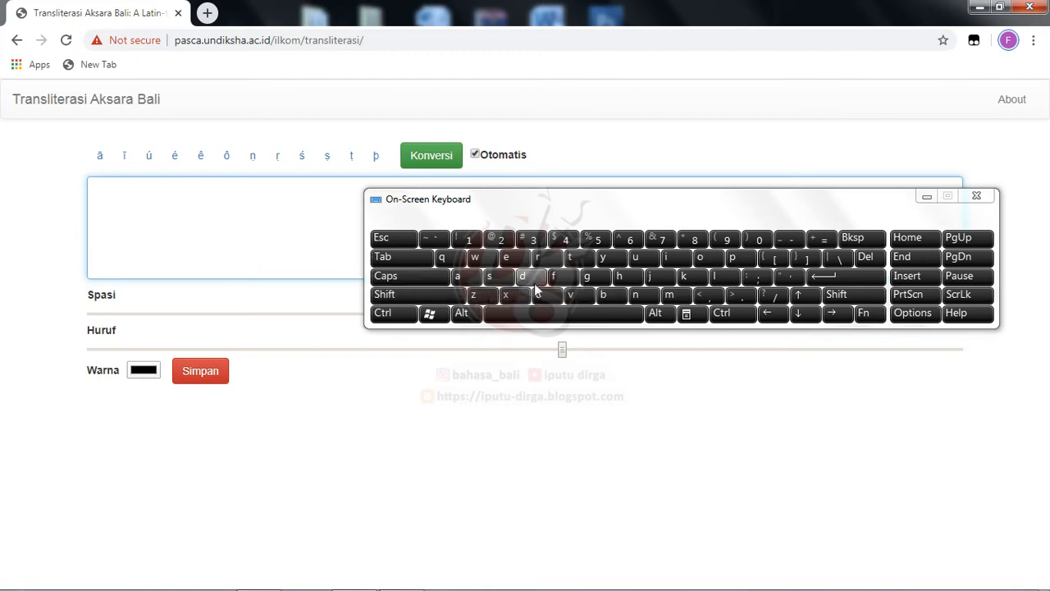
{"action": "left_click", "coordinate": [605, 296]}
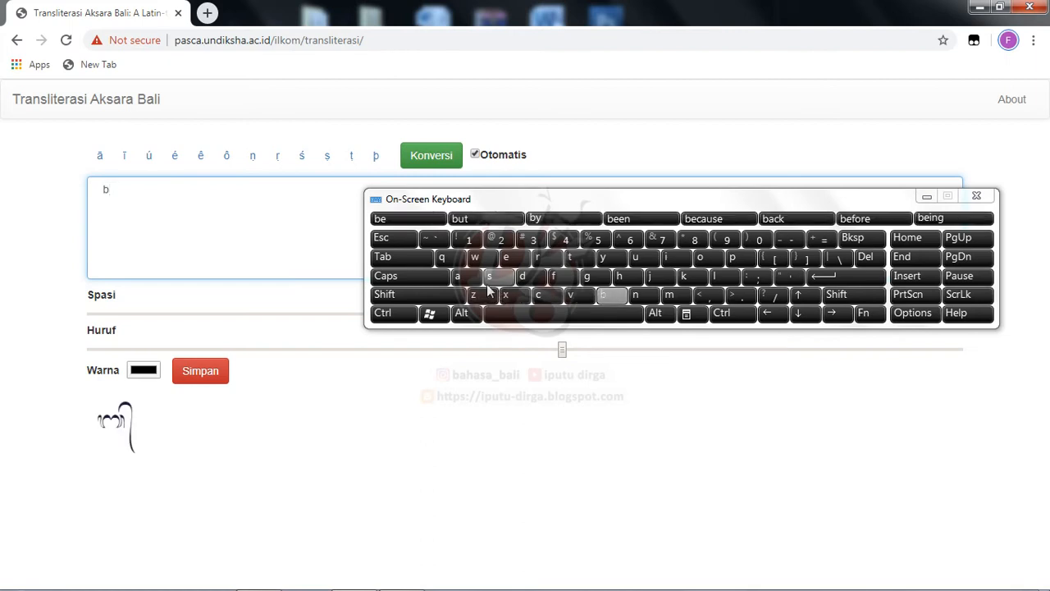
{"action": "left_click", "coordinate": [458, 277]}
{"action": "left_click", "coordinate": [635, 294]}
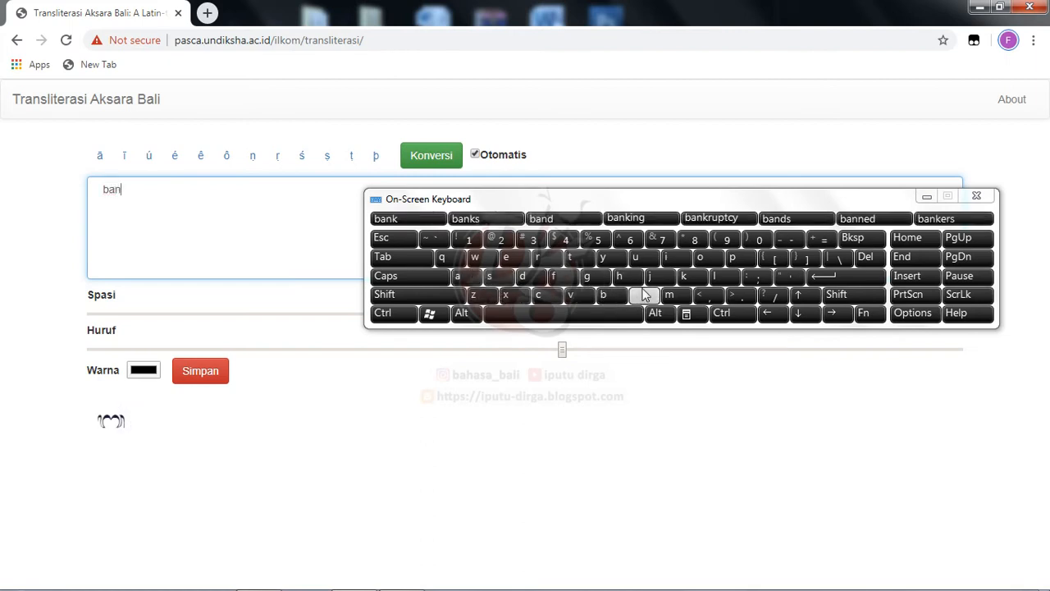
{"action": "left_click", "coordinate": [661, 276]}
{"action": "left_click", "coordinate": [470, 283]}
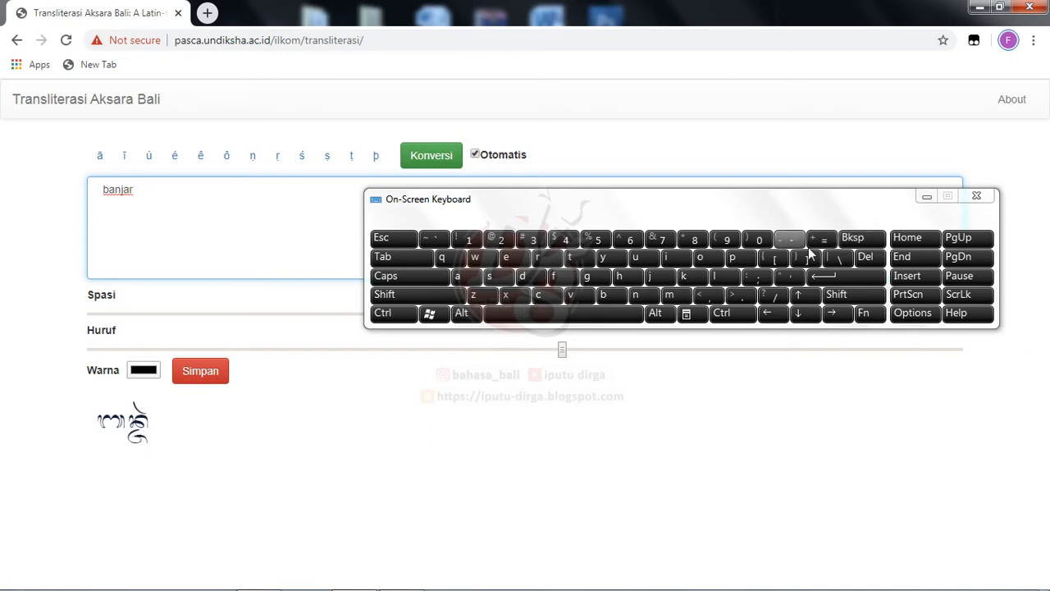
Clear the word "banjar" from the Latin text field
{"action": "left_click", "coordinate": [858, 244]}
{"action": "left_click", "coordinate": [858, 244]}
{"action": "left_click", "coordinate": [858, 244]}
{"action": "left_click", "coordinate": [858, 244]}
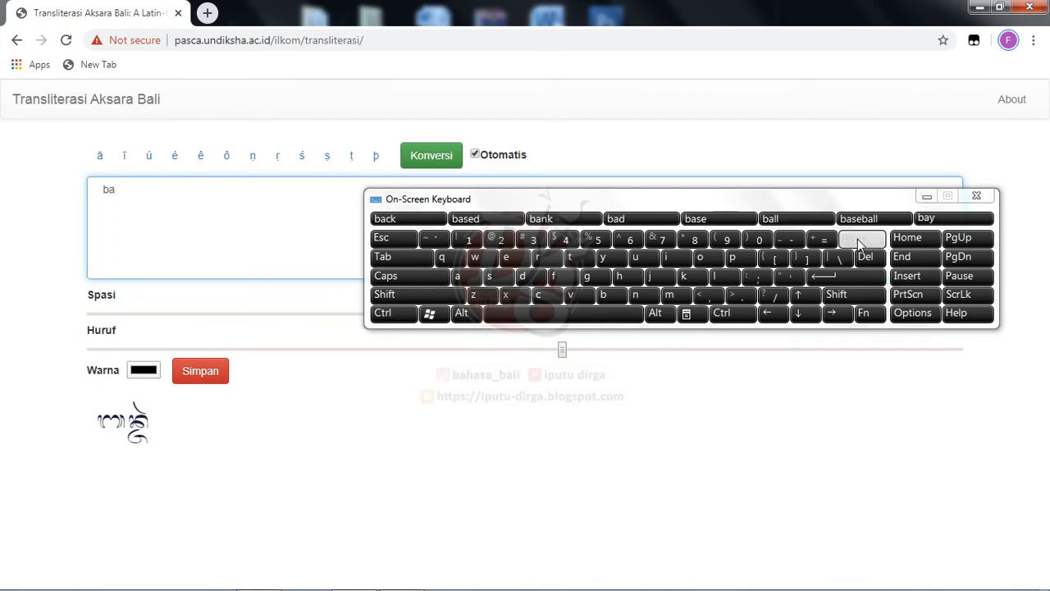
{"action": "left_click", "coordinate": [858, 244]}
{"action": "left_click", "coordinate": [857, 239]}
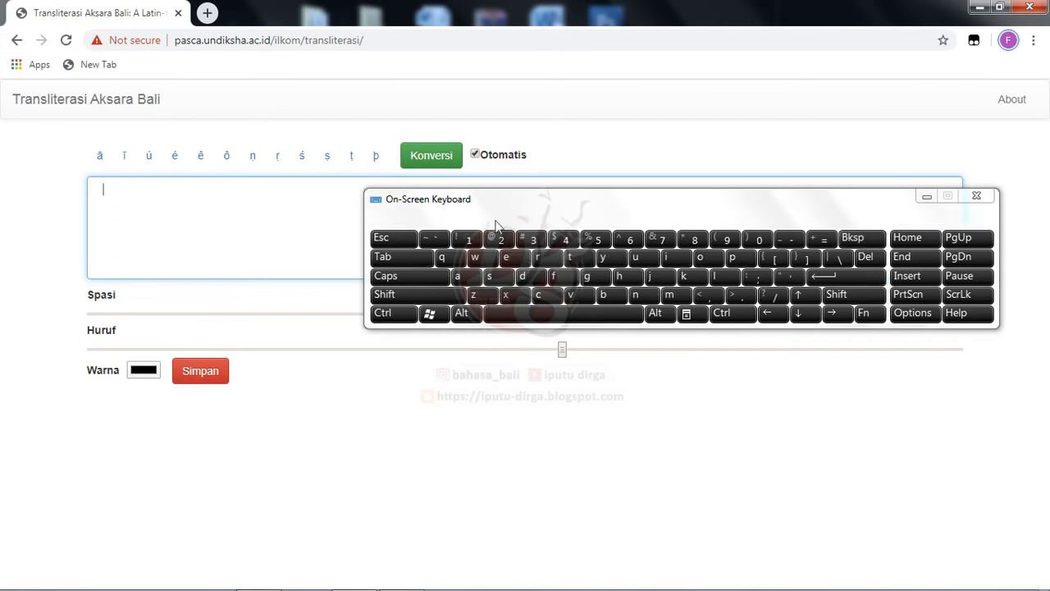
Enter the greeting "om swastyastu" followed by a period in the Latin text field for transliteration
{"action": "type", "text": "om"}
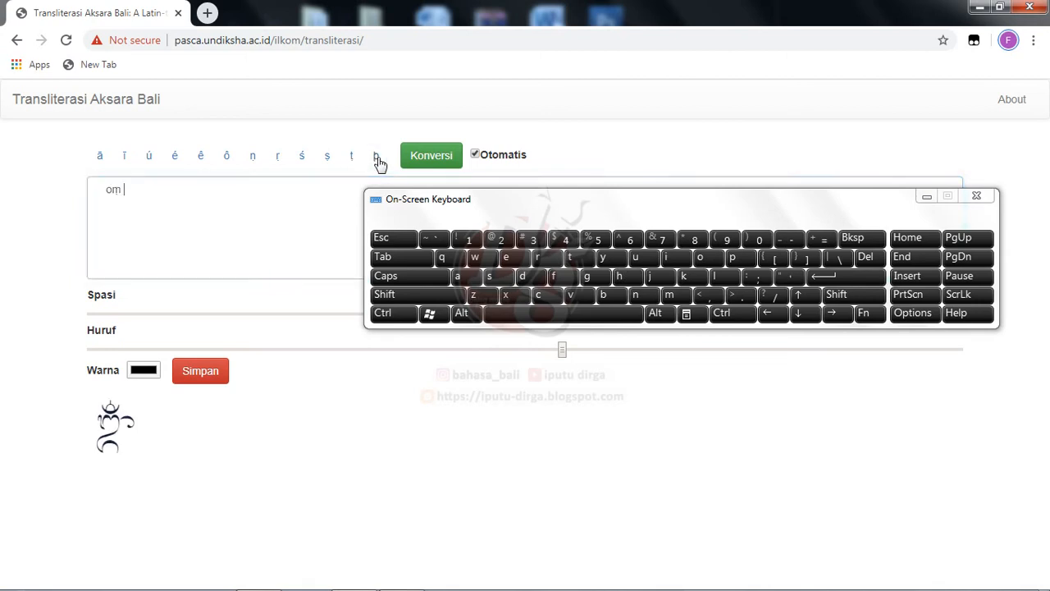
{"action": "left_click", "coordinate": [490, 275]}
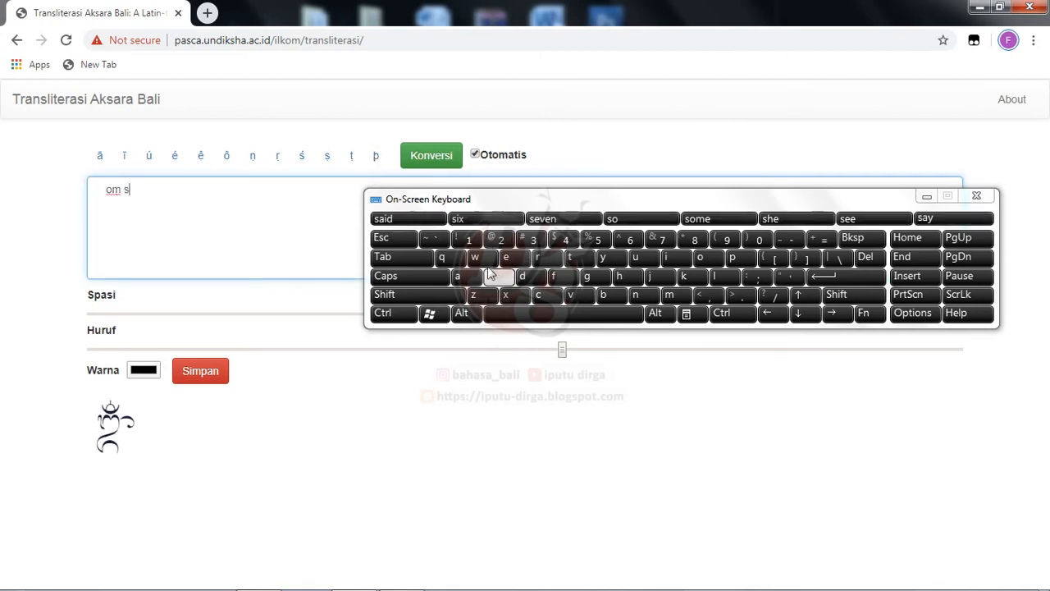
{"action": "left_click", "coordinate": [476, 257]}
{"action": "left_click", "coordinate": [466, 277]}
{"action": "left_click", "coordinate": [491, 276]}
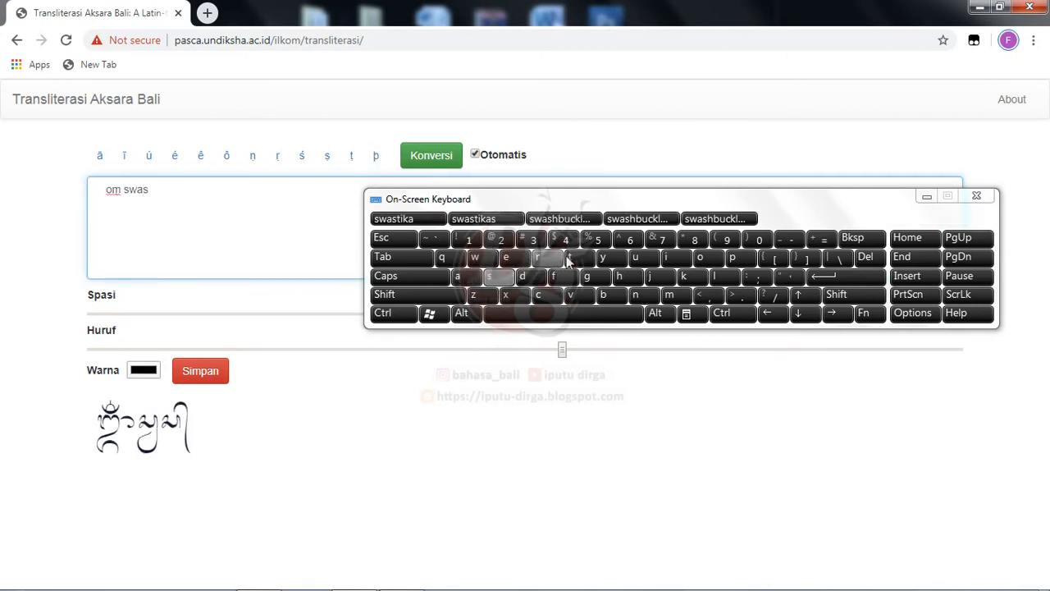
{"action": "left_click", "coordinate": [569, 257]}
{"action": "left_click", "coordinate": [602, 256]}
{"action": "left_click", "coordinate": [459, 277]}
{"action": "left_click", "coordinate": [493, 277]}
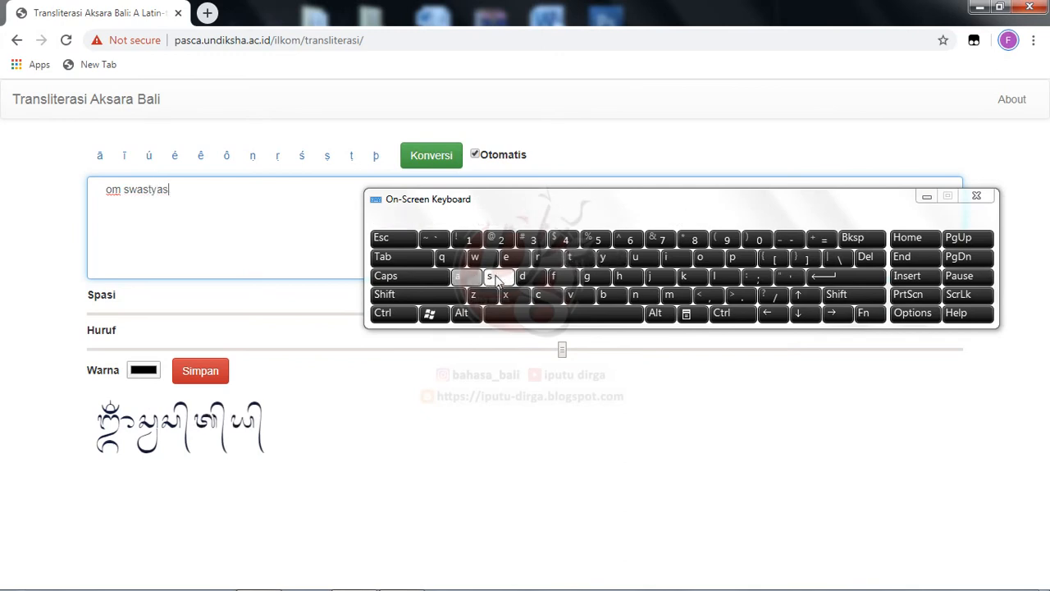
{"action": "left_click", "coordinate": [574, 257]}
{"action": "left_click", "coordinate": [638, 258]}
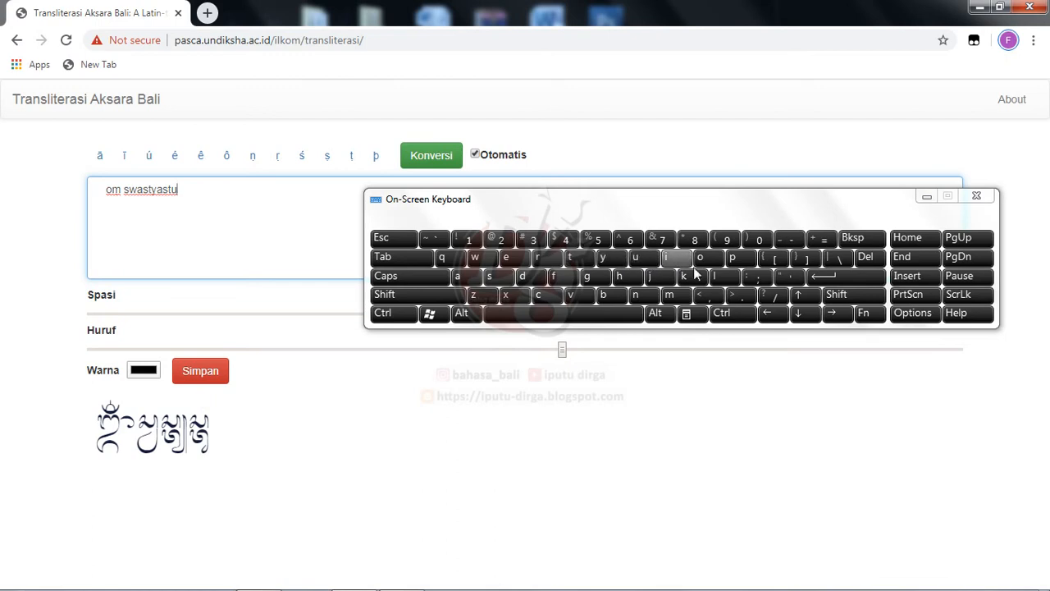
{"action": "left_click", "coordinate": [738, 295]}
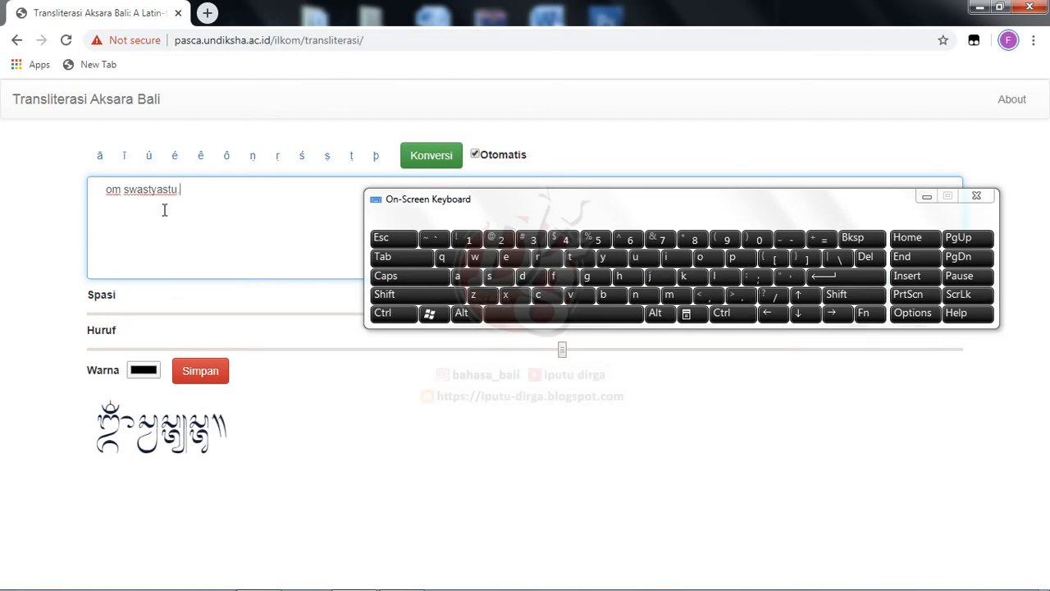
Delete the whole greeting "om swastyastu" from the Latin text field
{"action": "left_click", "coordinate": [873, 241]}
{"action": "left_click", "coordinate": [873, 247]}
{"action": "left_click", "coordinate": [874, 247]}
{"action": "left_click", "coordinate": [873, 247]}
{"action": "left_click", "coordinate": [873, 247]}
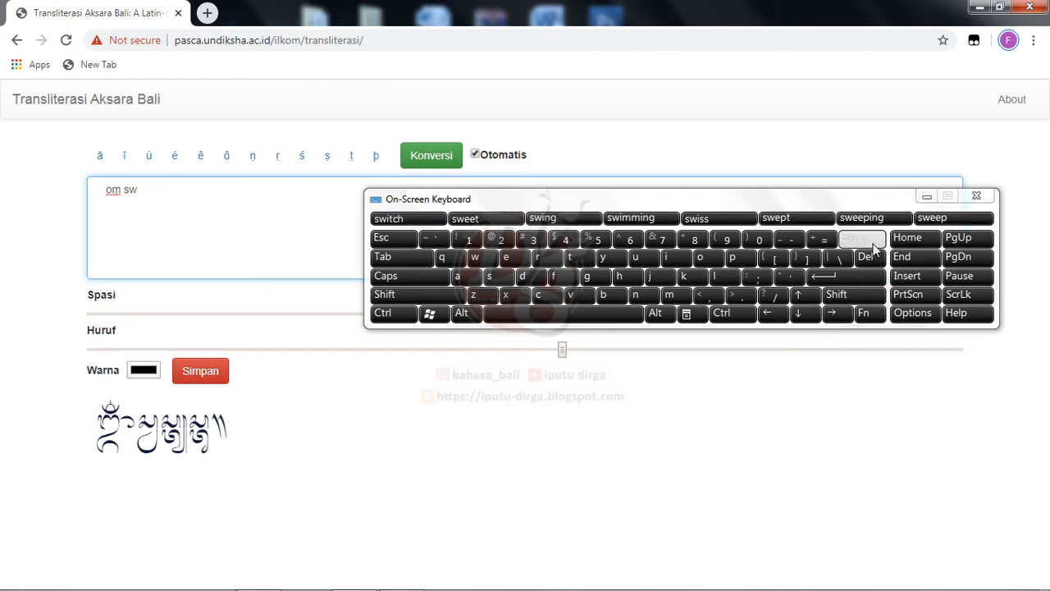
{"action": "left_click", "coordinate": [873, 247]}
{"action": "left_click", "coordinate": [873, 247]}
{"action": "left_click", "coordinate": [874, 246]}
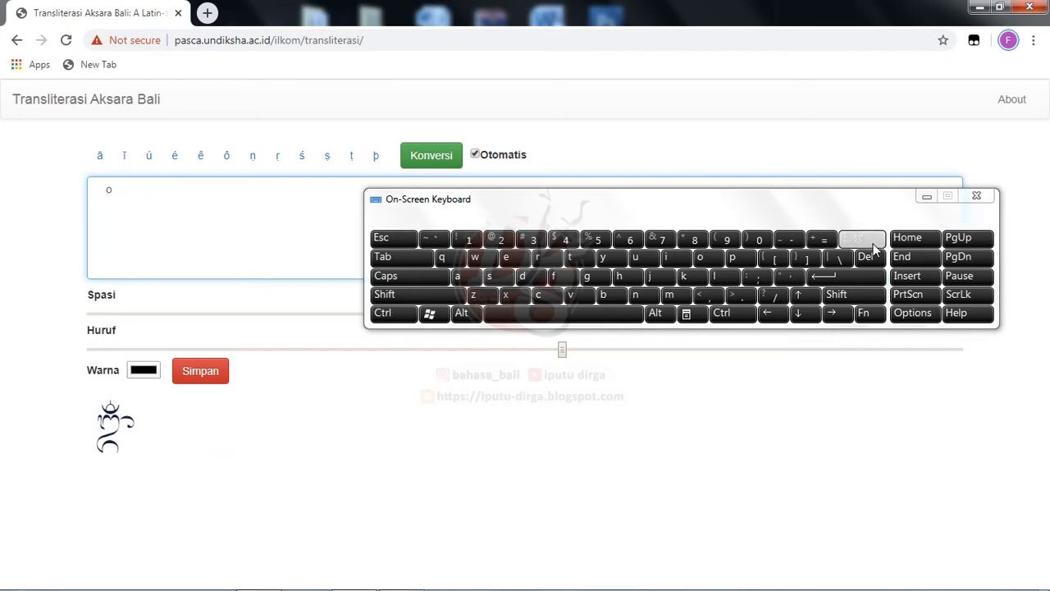
{"action": "left_click", "coordinate": [874, 246]}
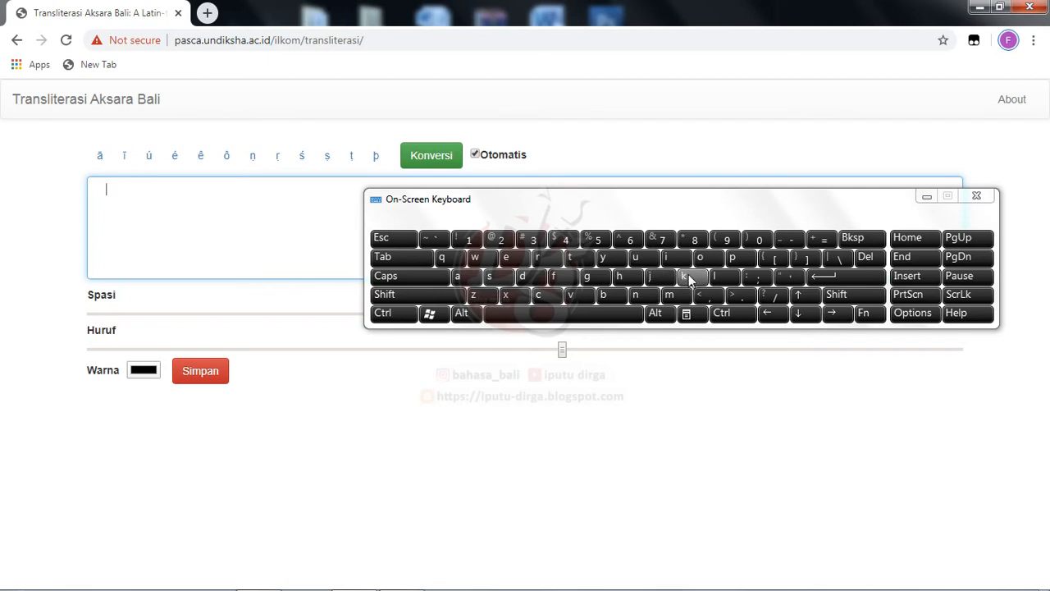
Enter the word "suksma" in the empty Latin text field for transliteration
{"action": "left_click", "coordinate": [497, 276]}
{"action": "left_click", "coordinate": [638, 263]}
{"action": "left_click", "coordinate": [685, 277]}
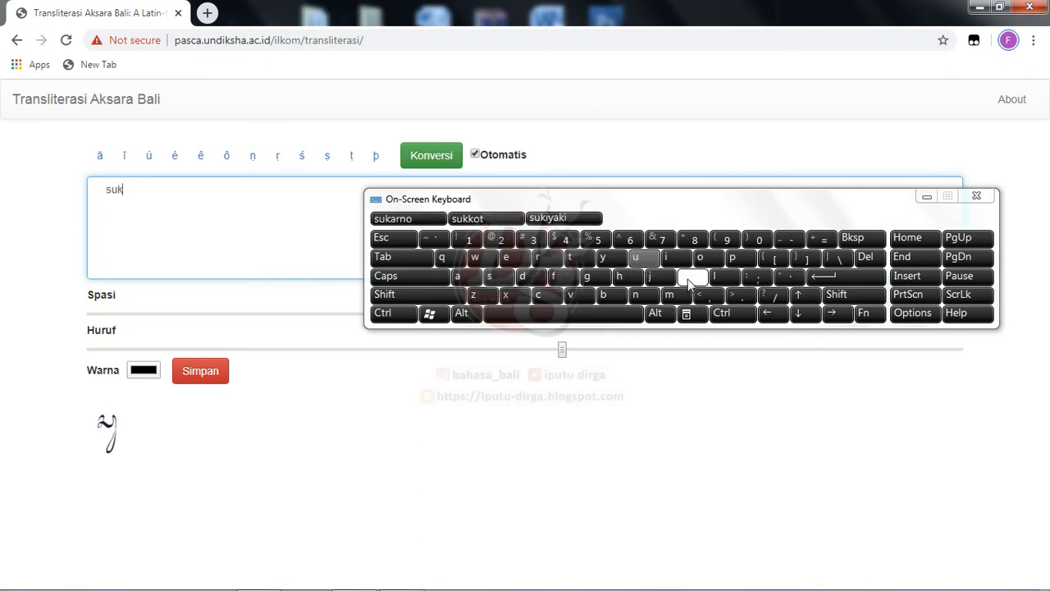
{"action": "left_click", "coordinate": [490, 279]}
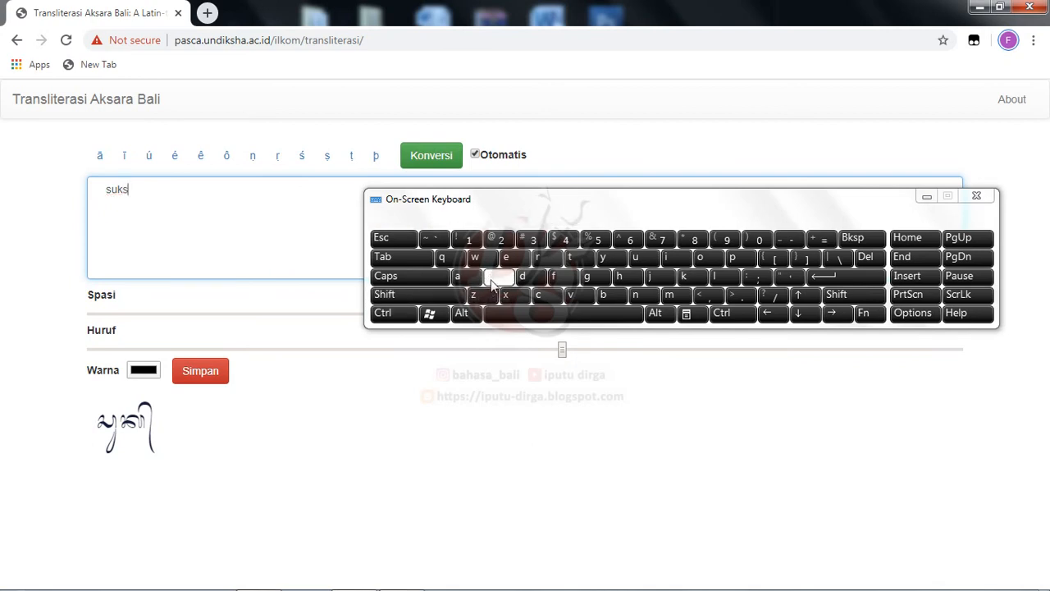
{"action": "left_click", "coordinate": [669, 295]}
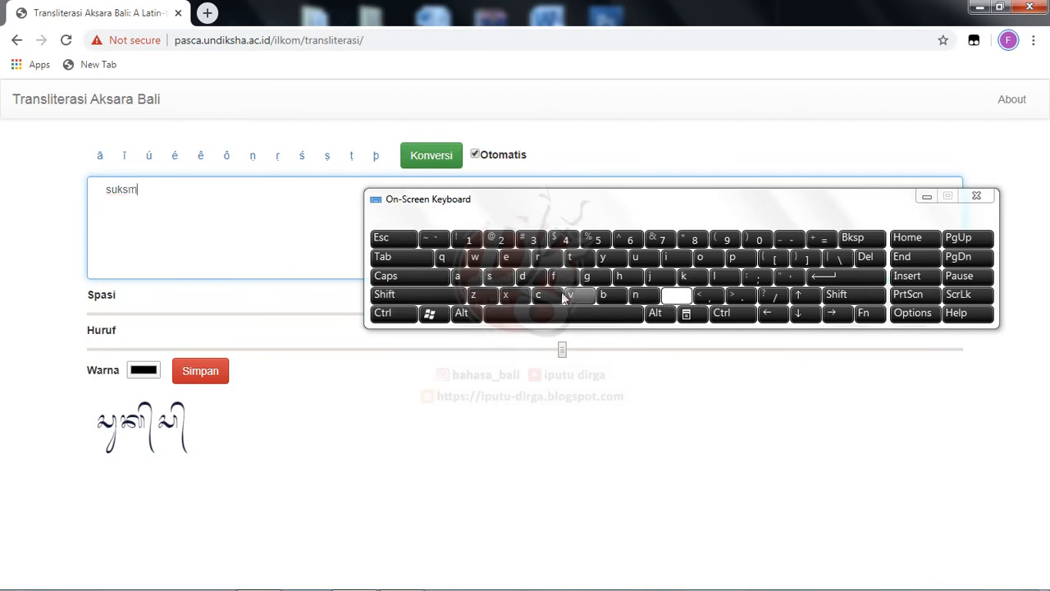
{"action": "left_click", "coordinate": [463, 279]}
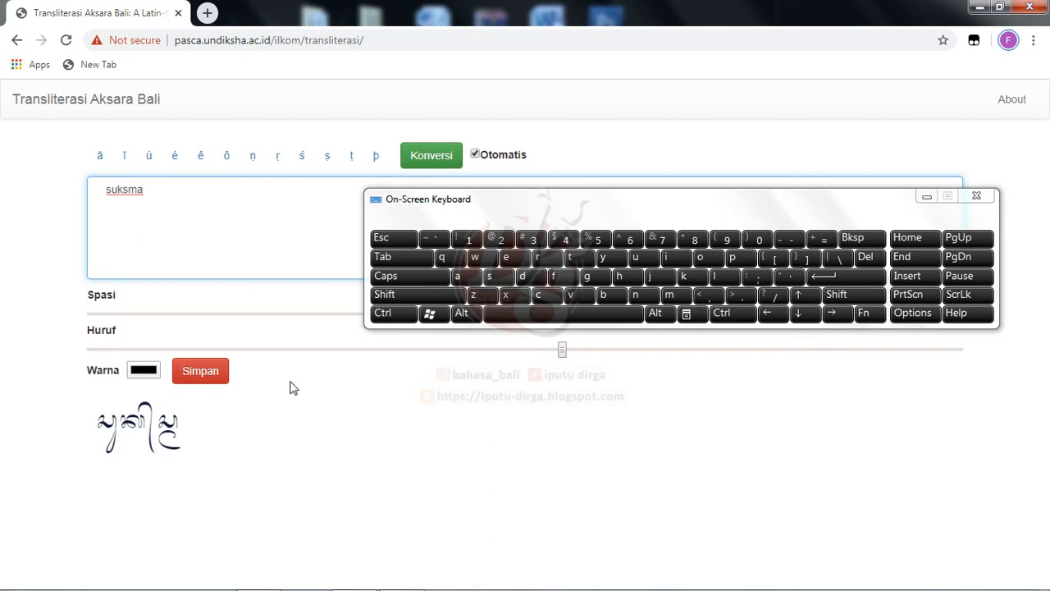
Delete the word "suksma" so the Latin text field is empty
{"action": "left_click", "coordinate": [861, 239]}
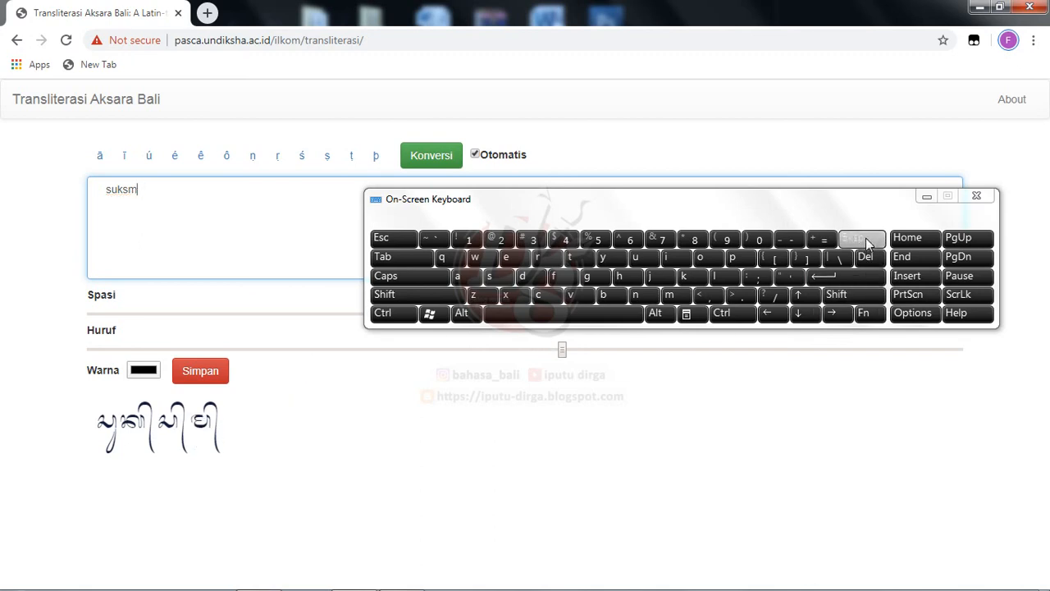
{"action": "left_click", "coordinate": [861, 239]}
{"action": "left_click", "coordinate": [862, 238]}
{"action": "left_click", "coordinate": [861, 239]}
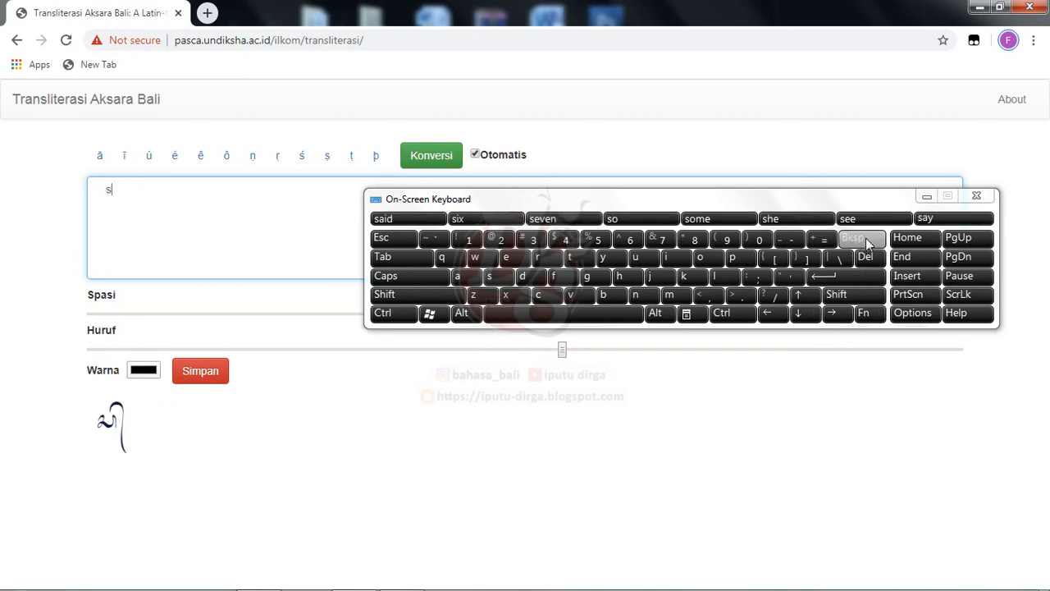
{"action": "left_click", "coordinate": [865, 240]}
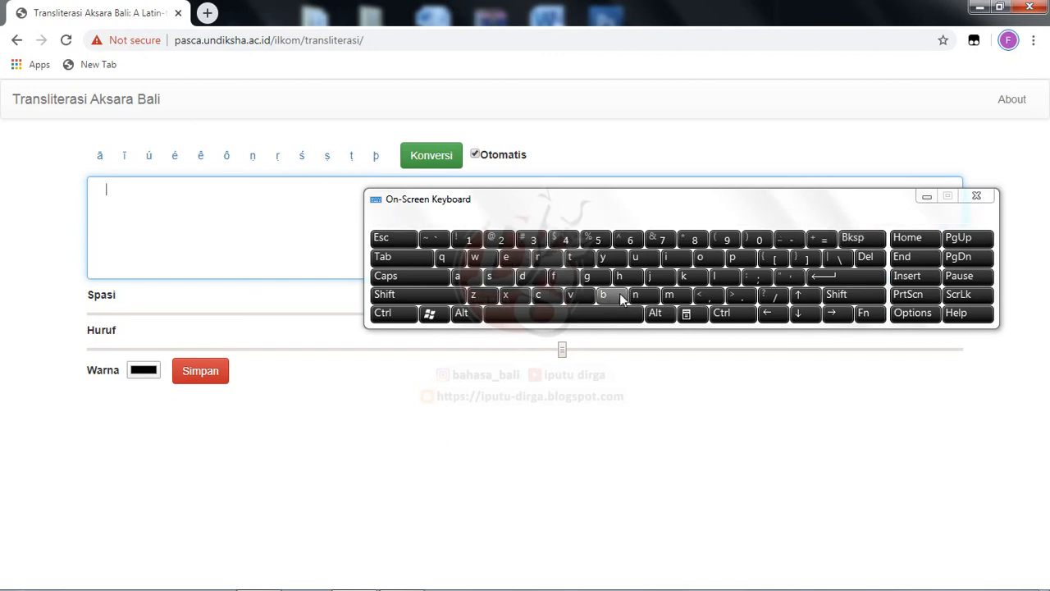